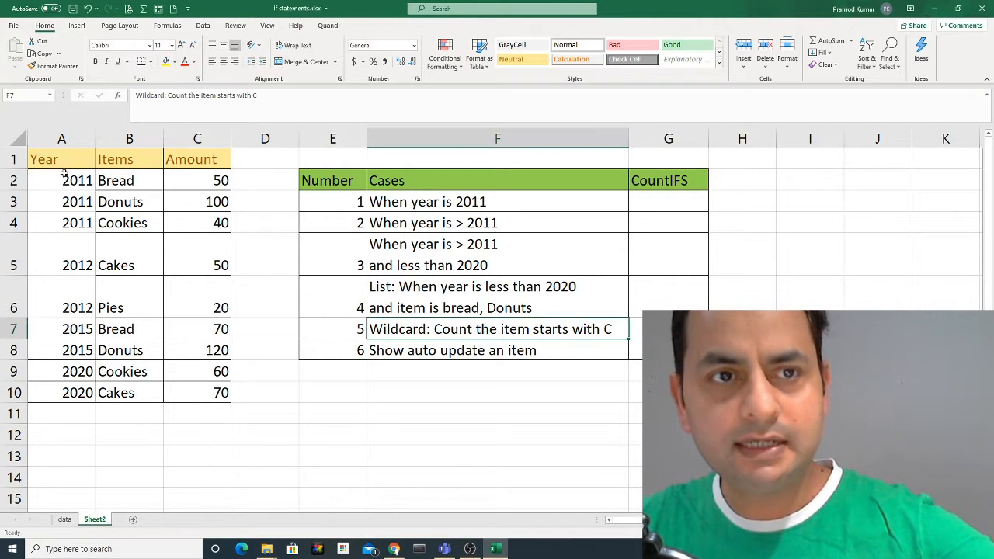
Review the Year, Items and Amount data and the six numbered counting cases, including the year, item-list and wildcard conditions.
{"action": "left_click_drag", "start_coordinate": [60, 155], "coordinate": [200, 328]}
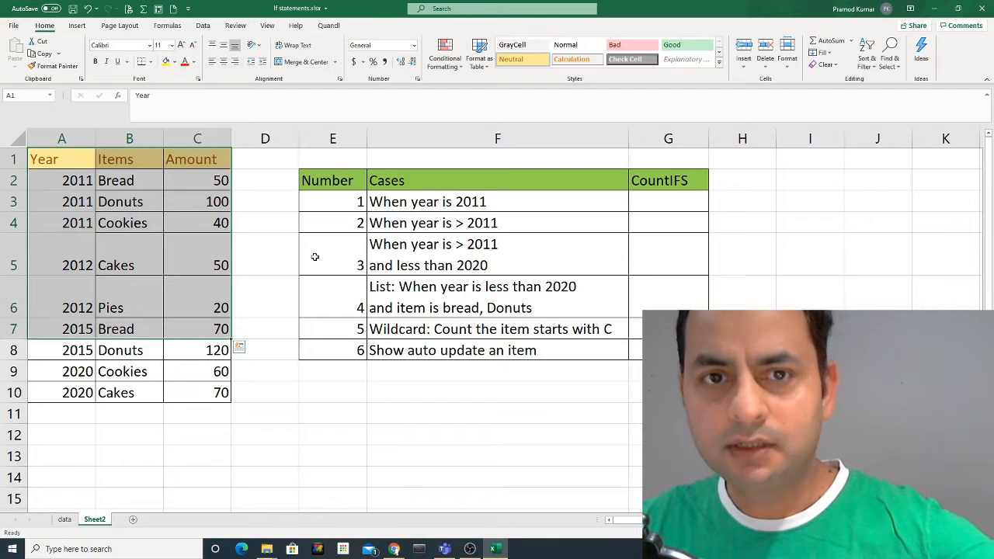
{"action": "left_click_drag", "start_coordinate": [343, 201], "coordinate": [543, 355]}
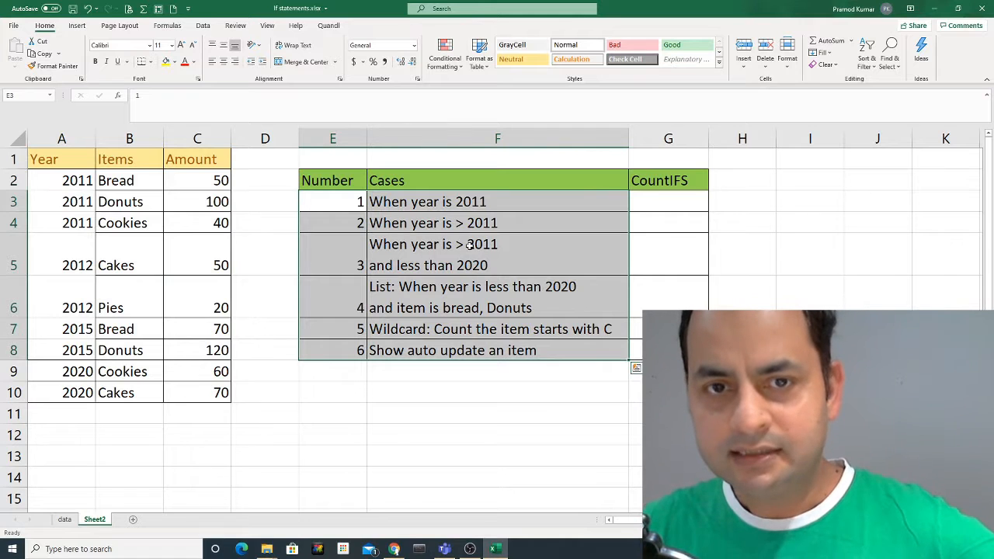
{"action": "left_click", "coordinate": [415, 205]}
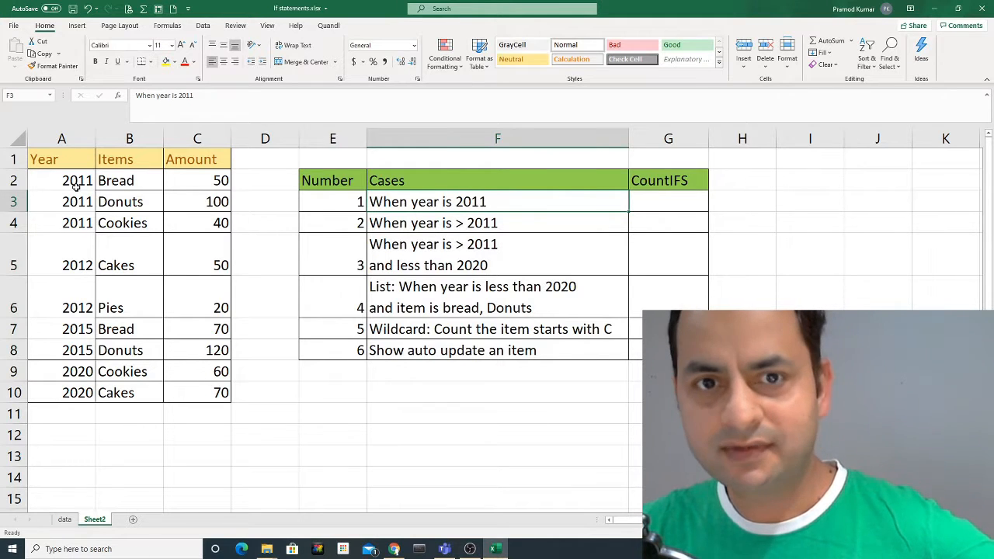
{"action": "left_click", "coordinate": [406, 254]}
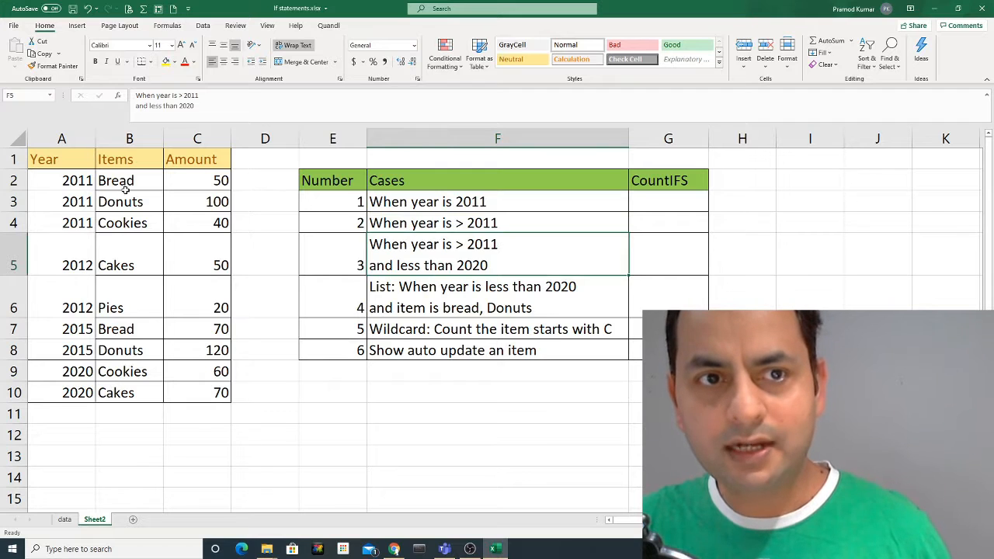
{"action": "left_click_drag", "start_coordinate": [130, 180], "coordinate": [135, 313]}
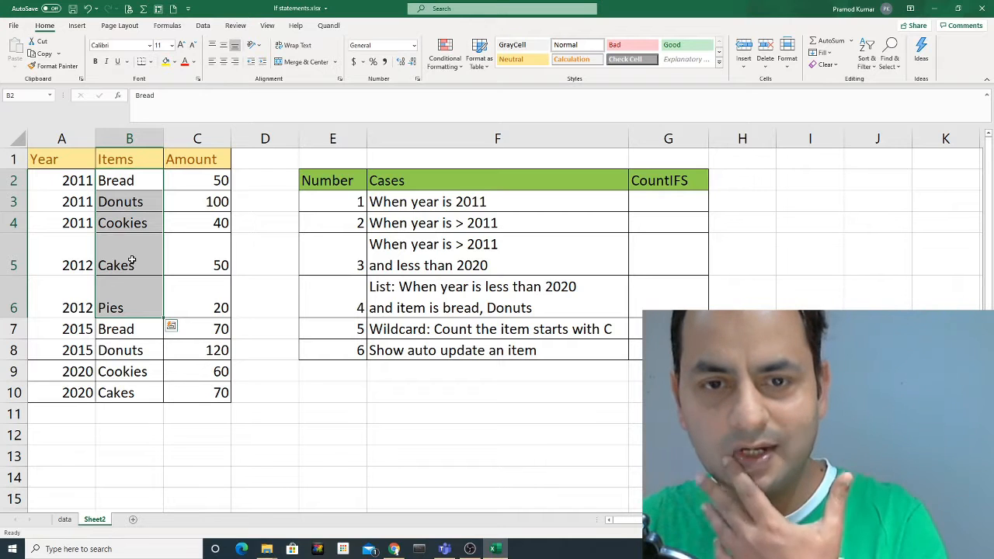
{"action": "left_click", "coordinate": [385, 329]}
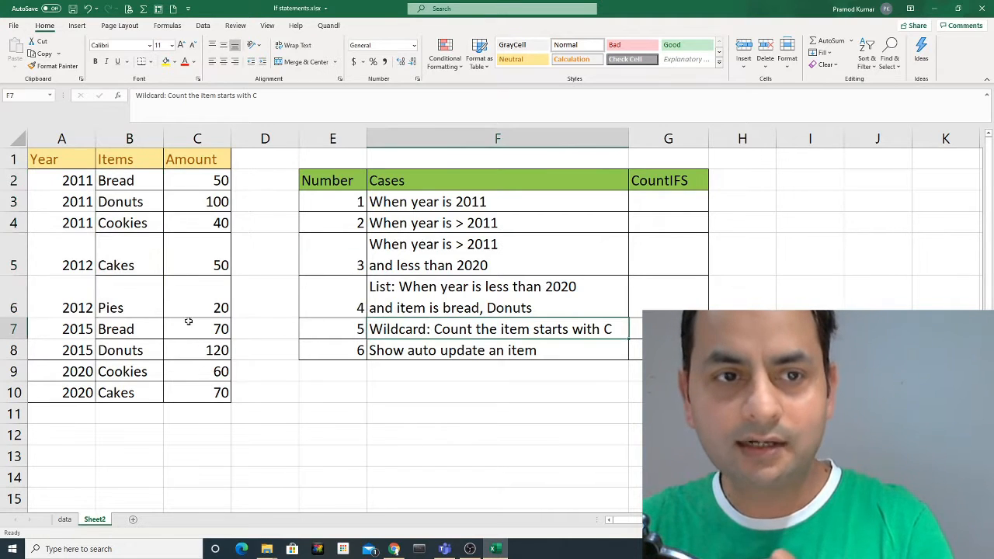
{"action": "left_click_drag", "start_coordinate": [131, 371], "coordinate": [123, 199]}
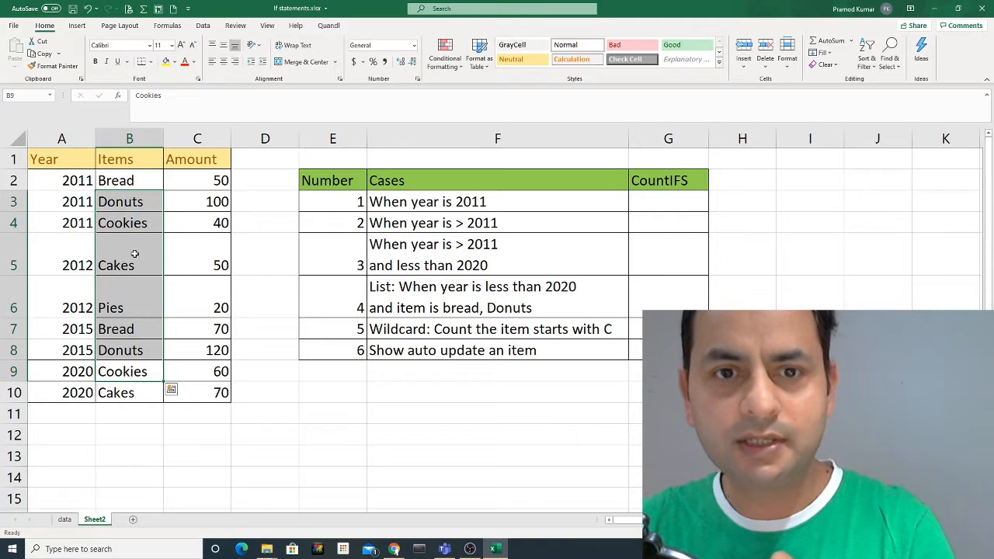
{"action": "left_click", "coordinate": [473, 335]}
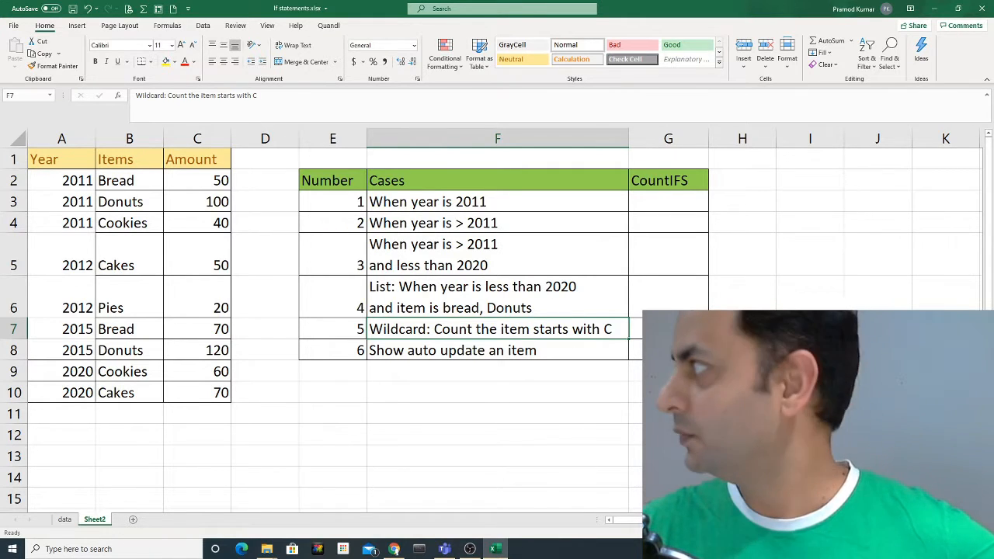
Bring the COUNTIFS syntax picture over the cases table to read its arguments, and move it back out past column K.
{"action": "key", "text": "alt+Tab"}
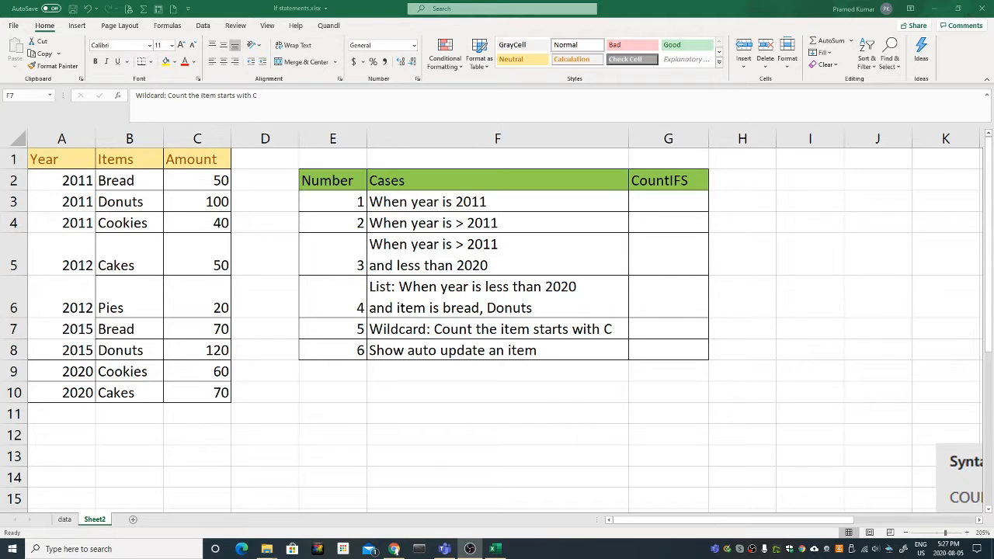
{"action": "left_click", "coordinate": [941, 465]}
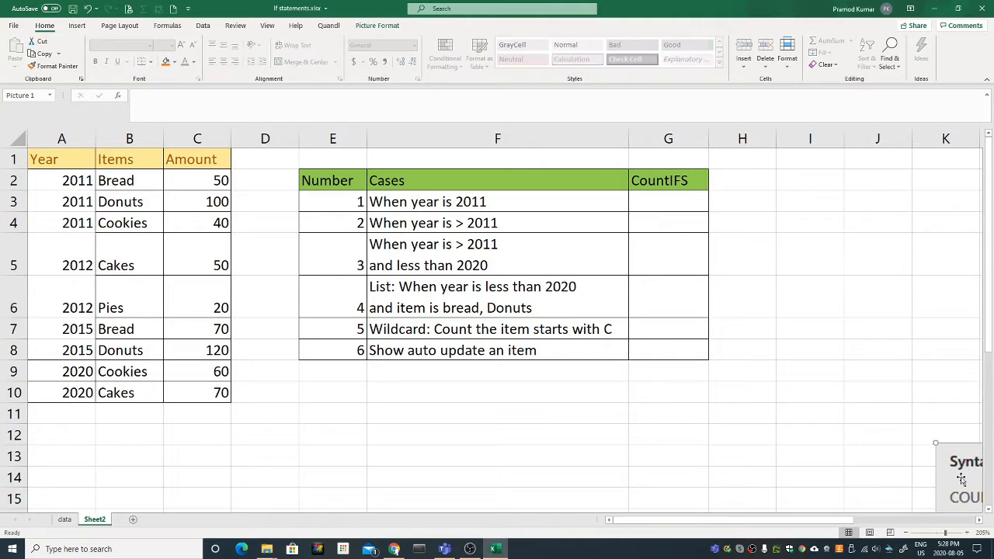
{"action": "left_click_drag", "start_coordinate": [941, 465], "coordinate": [262, 193]}
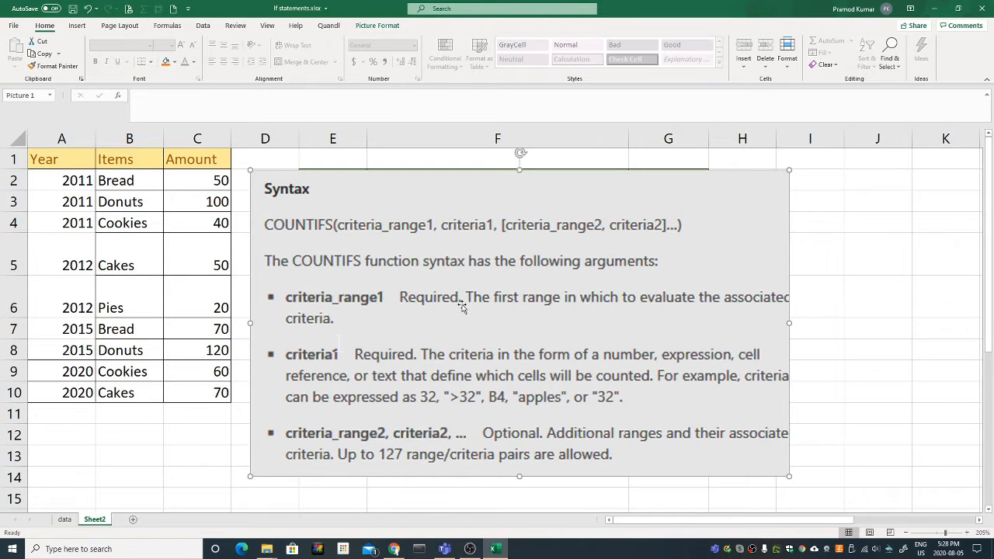
{"action": "left_click_drag", "start_coordinate": [412, 273], "coordinate": [887, 349]}
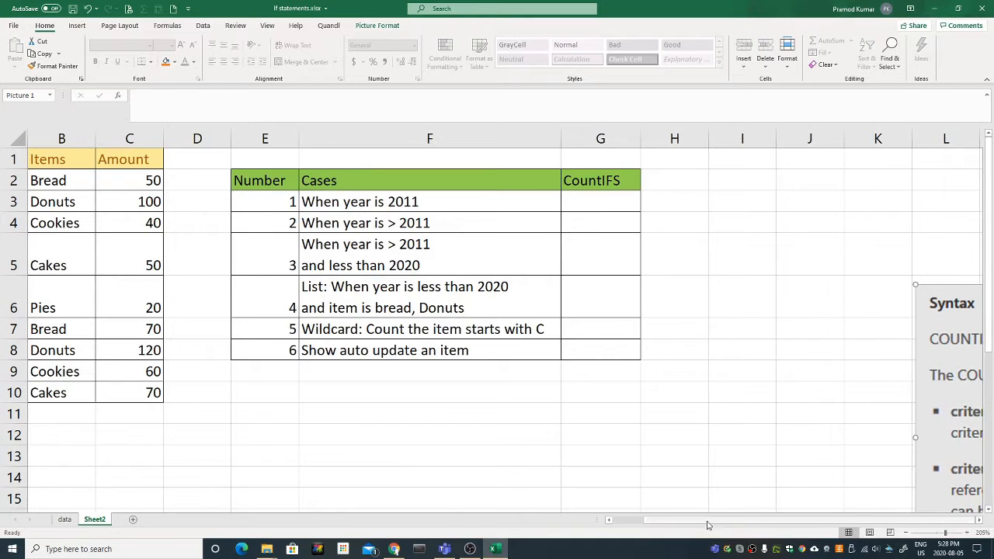
{"action": "left_click_drag", "start_coordinate": [706, 521], "coordinate": [670, 522]}
Enter =COUNTIFS(A2:A10,"=2011") in G3 to count the rows where the year is 2011.
{"action": "left_click", "coordinate": [660, 203]}
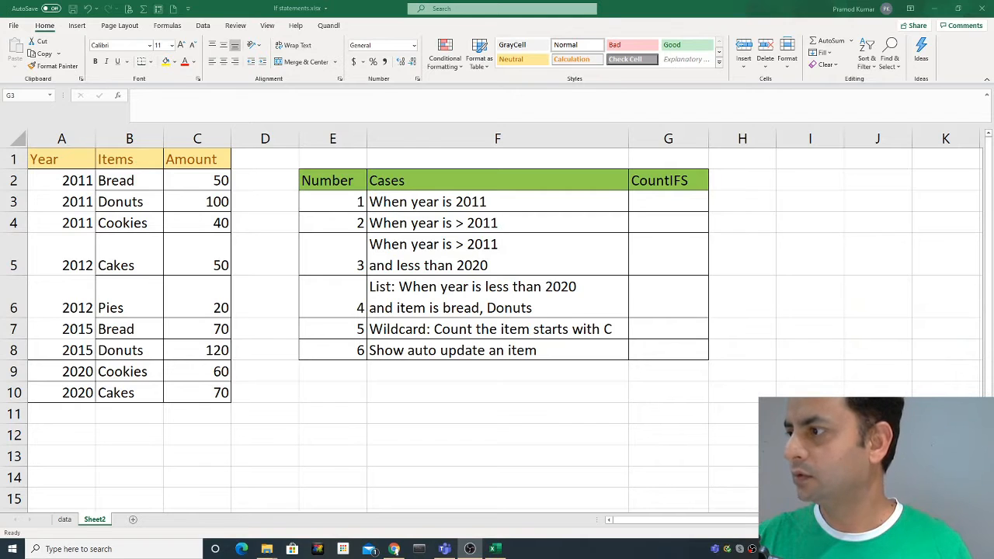
{"action": "left_click", "coordinate": [632, 288]}
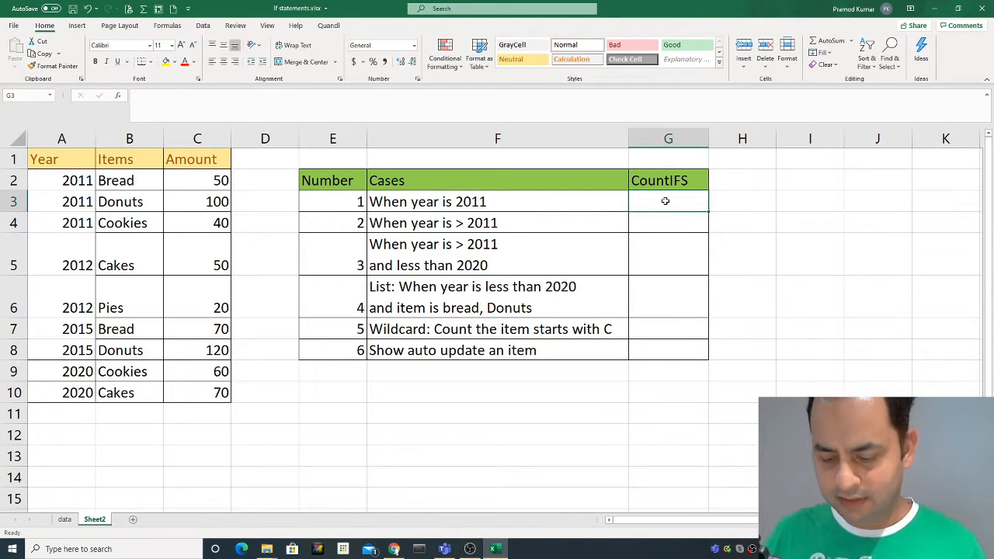
{"action": "type", "text": "="}
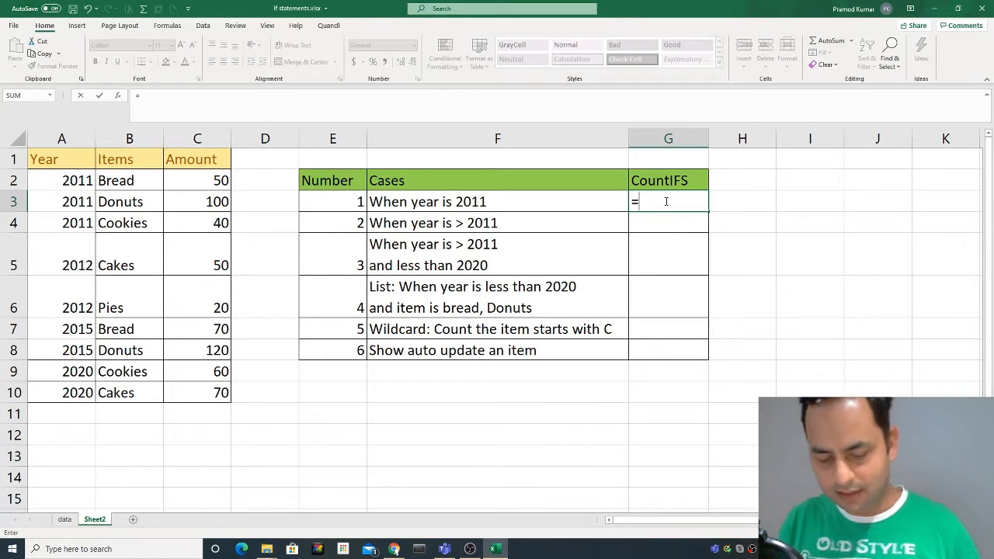
{"action": "type", "text": "COUNTIFS"}
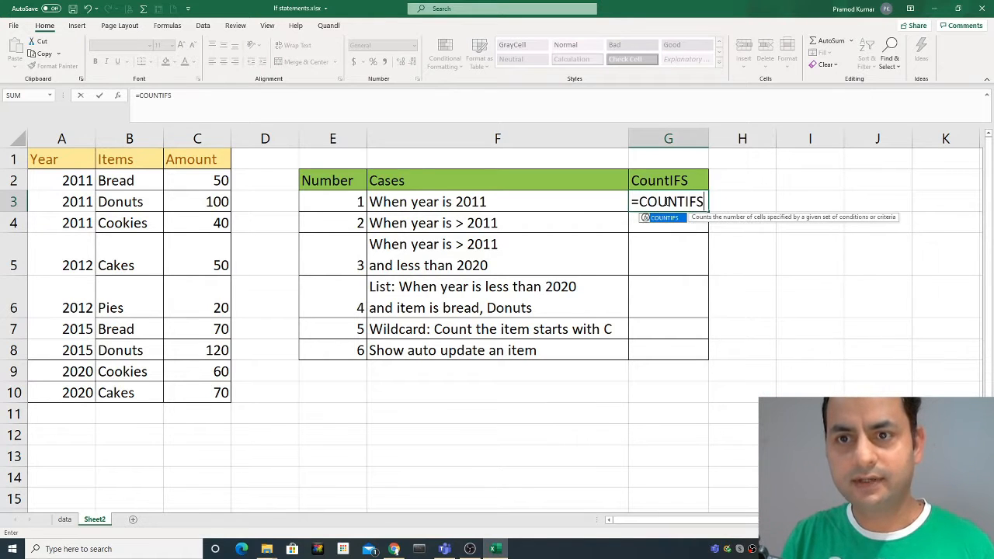
{"action": "type", "text": "("}
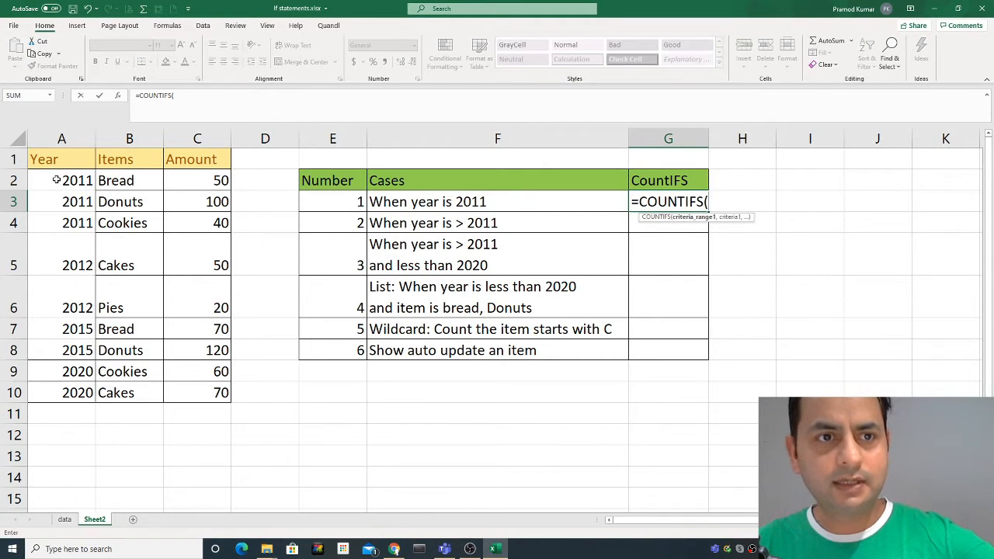
{"action": "left_click_drag", "start_coordinate": [56, 180], "coordinate": [34, 397]}
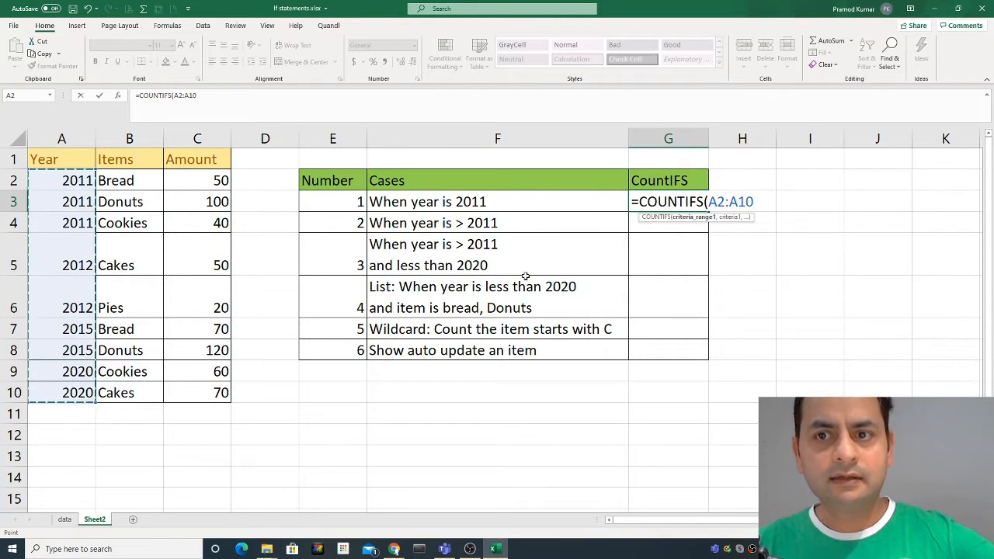
{"action": "type", "text": ","}
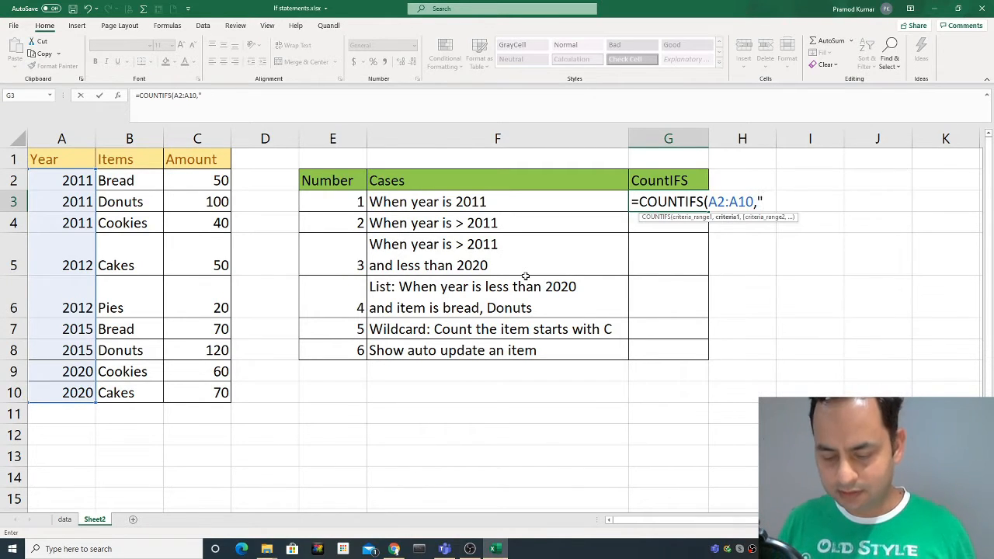
{"action": "type", "text": "2011"}
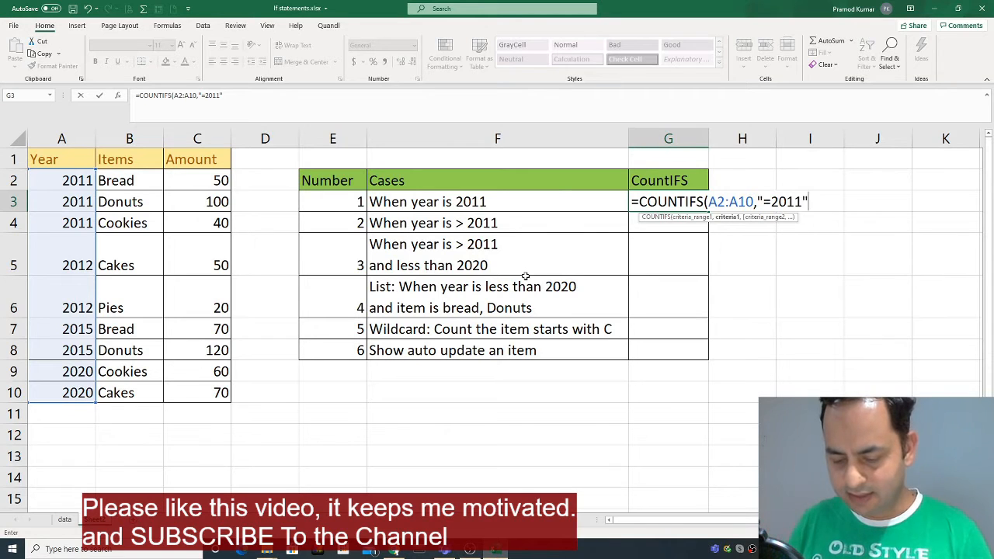
{"action": "type", "text": ")"}
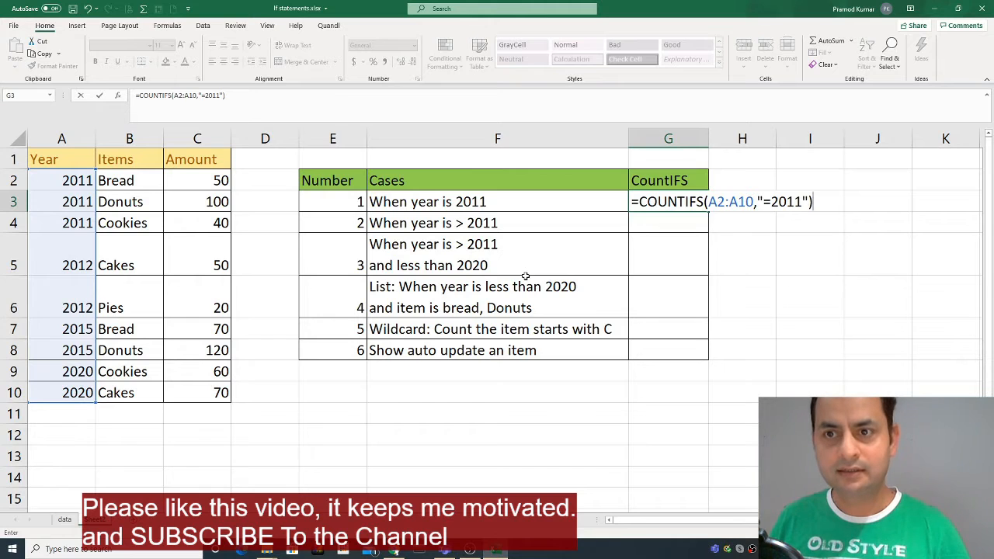
{"action": "key", "text": "Return"}
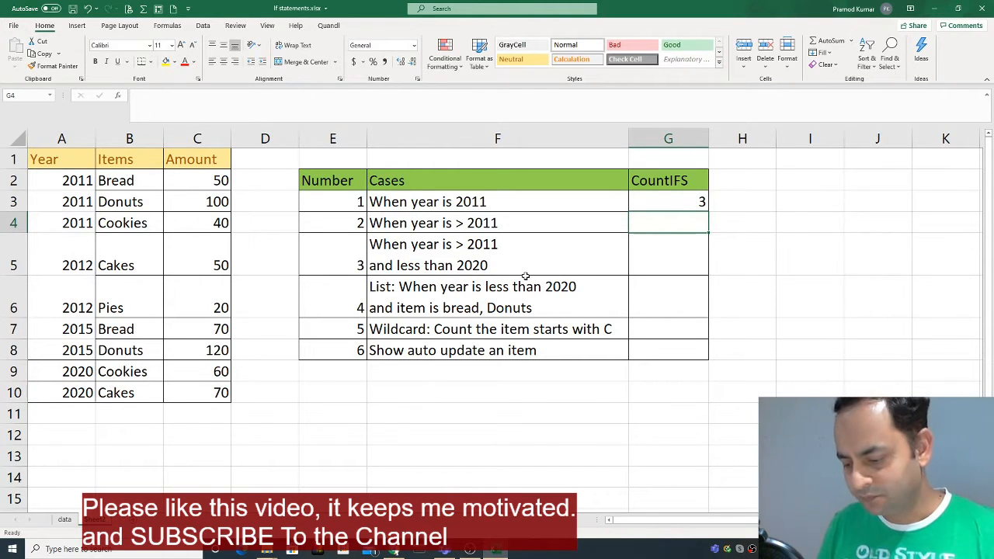
Copy the G3 formula text into G4, change its criterion to ">2011", and check the count against the Year column.
{"action": "key", "text": "Up"}
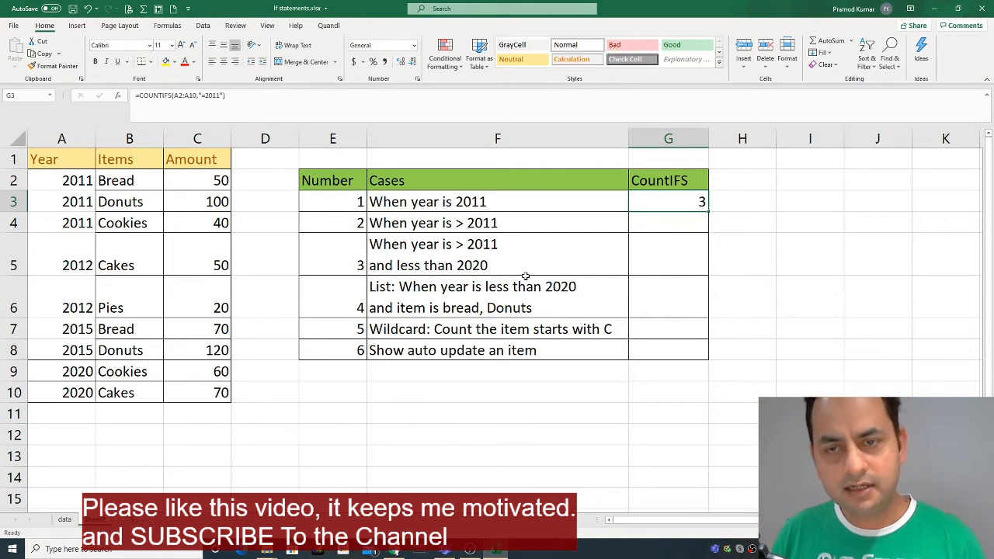
{"action": "key", "text": "F2"}
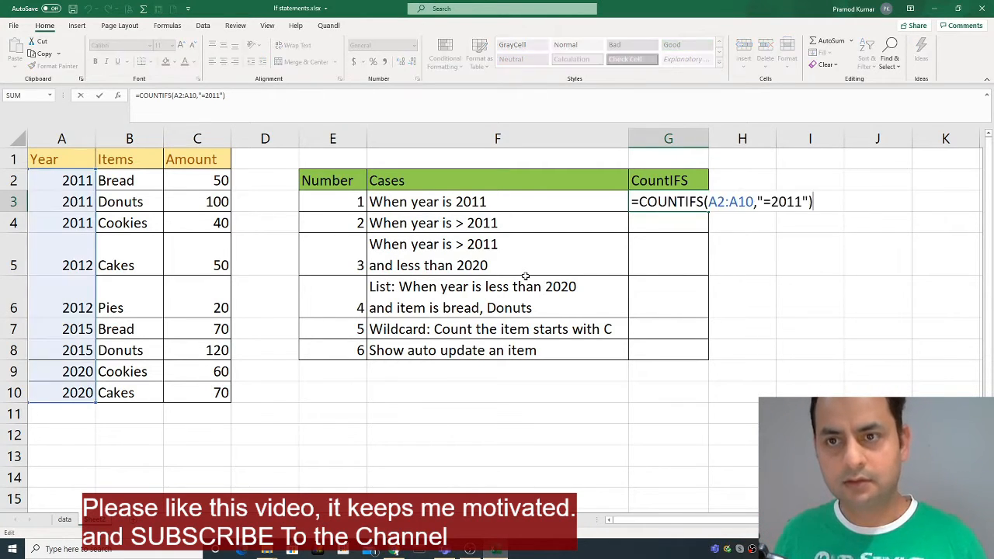
{"action": "key", "text": "Return"}
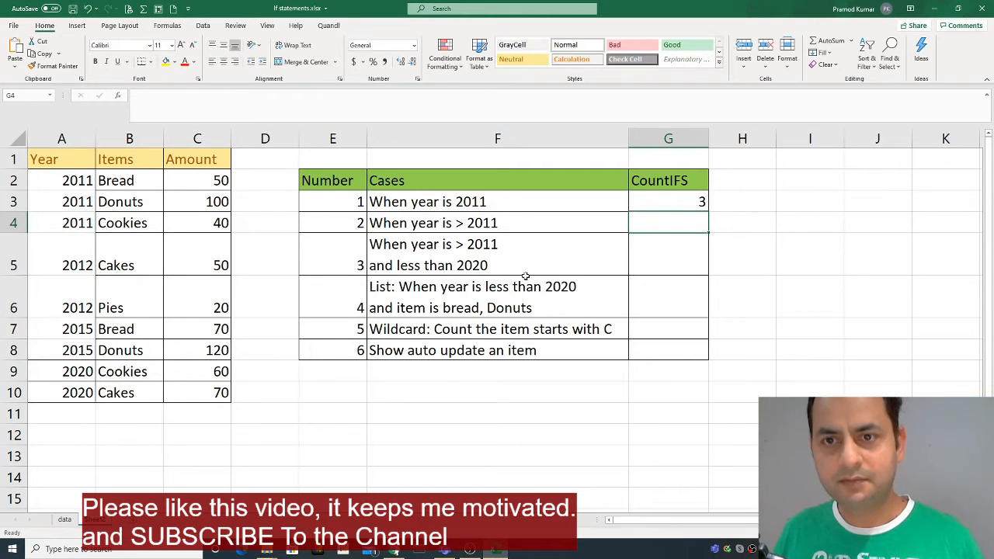
{"action": "key", "text": "F2"}
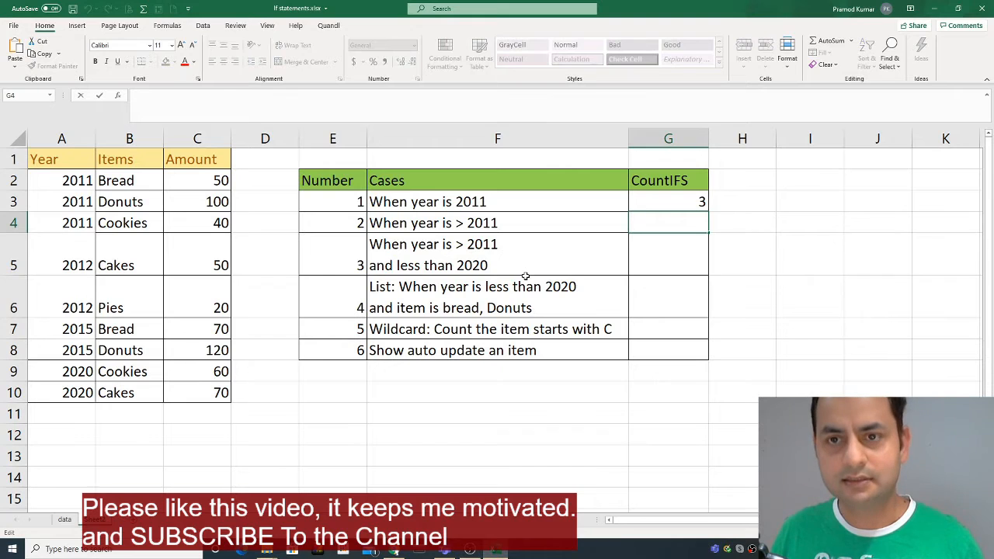
{"action": "type", "text": "=COUNTIFS(A2:A10,\"=2011\")"}
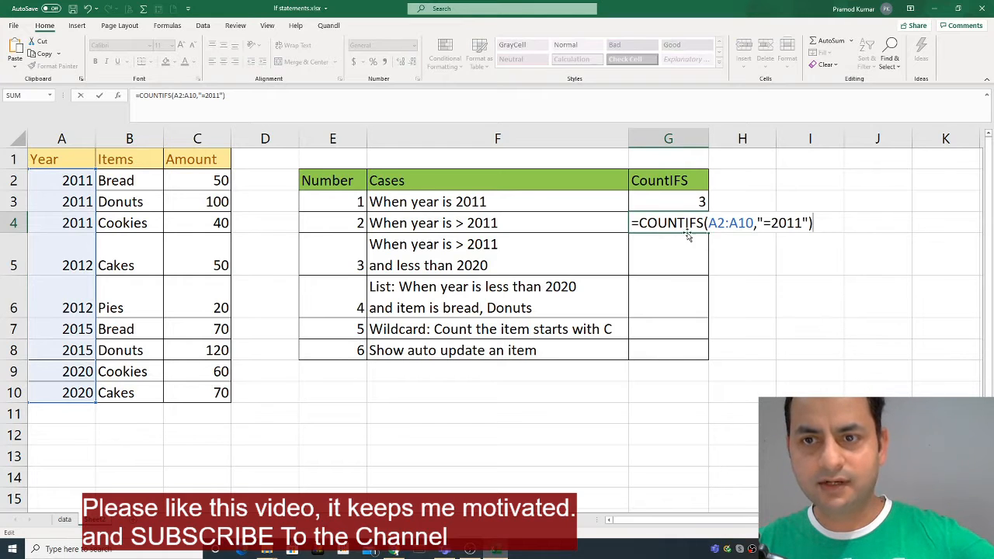
{"action": "left_click", "coordinate": [768, 224]}
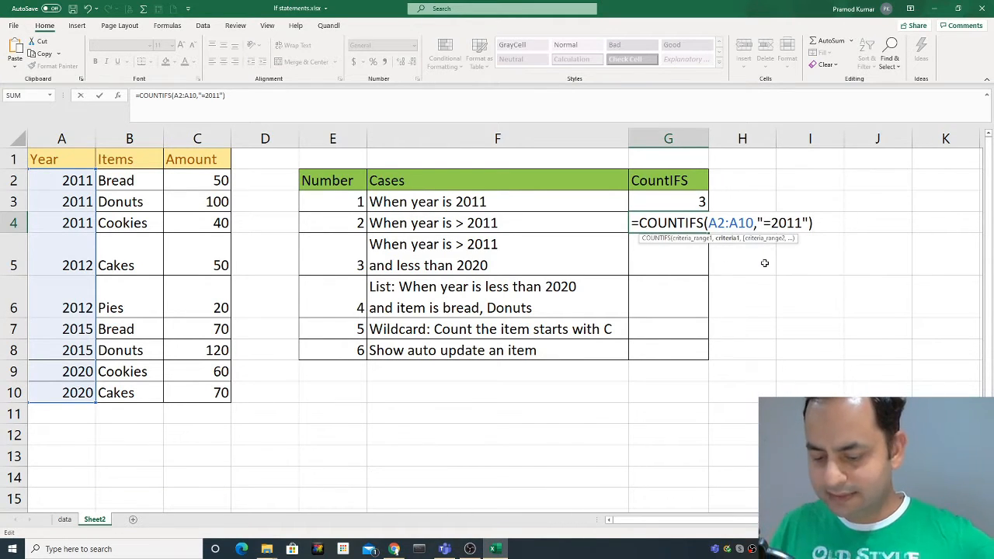
{"action": "key", "text": "BackSpace"}
{"action": "type", "text": ">"}
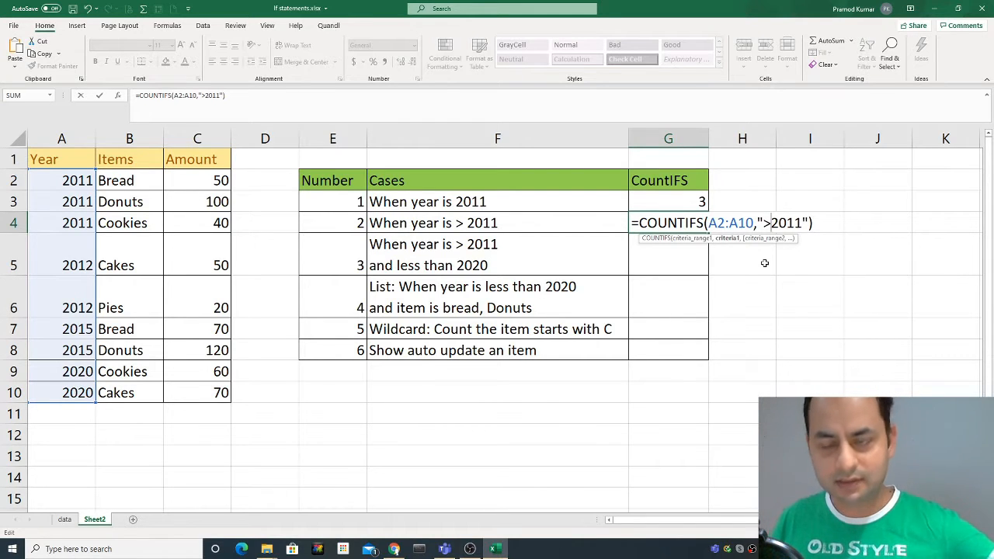
{"action": "key", "text": "Return"}
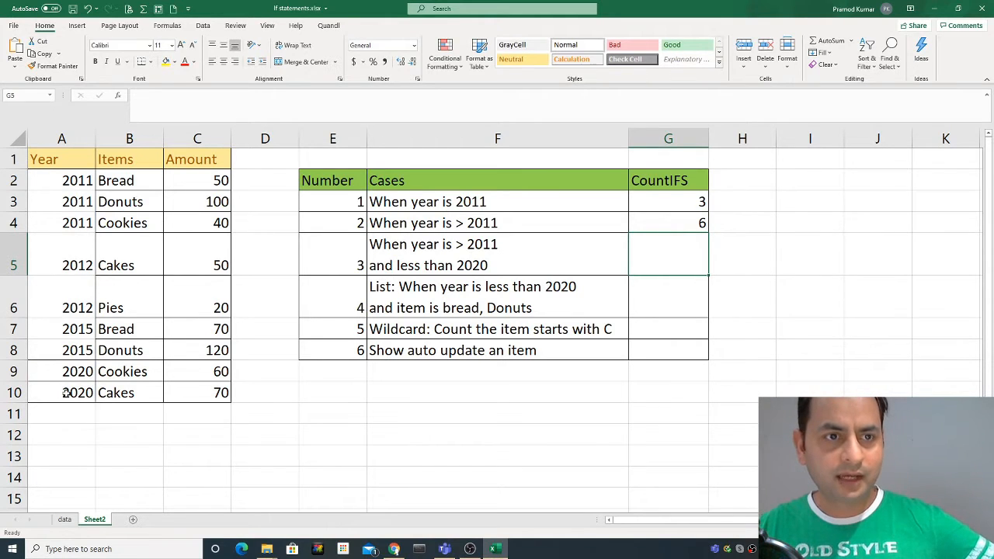
{"action": "left_click_drag", "start_coordinate": [66, 392], "coordinate": [70, 181]}
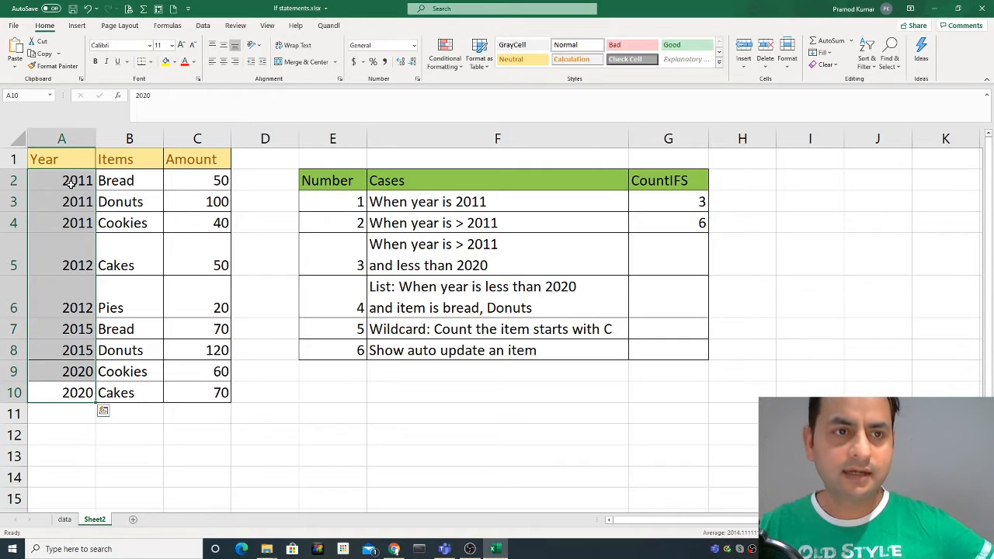
{"action": "left_click", "coordinate": [70, 181]}
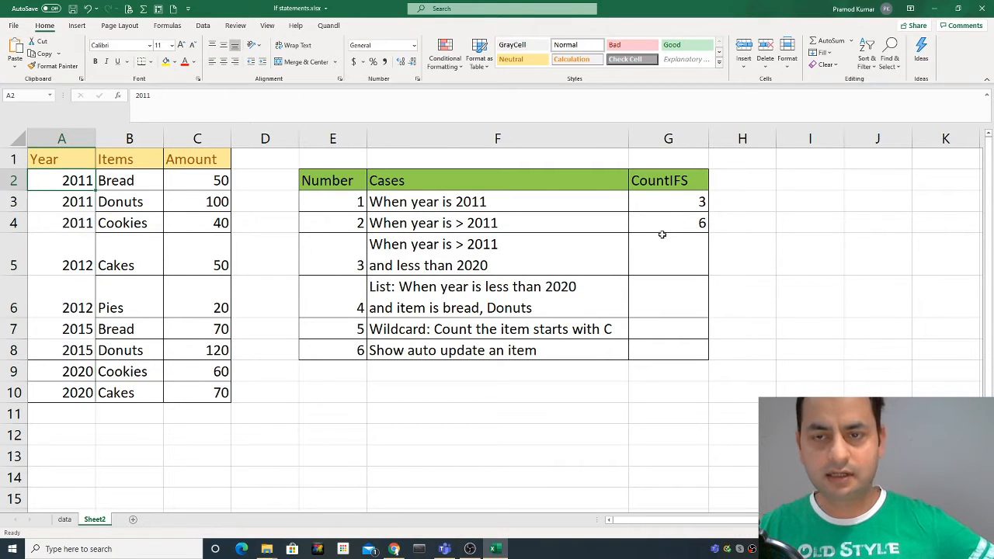
Copy the formula text =COUNTIFS(A2:A10,">2011") from G4 into G5 for the third case.
{"action": "left_click", "coordinate": [566, 253]}
{"action": "left_click", "coordinate": [661, 252]}
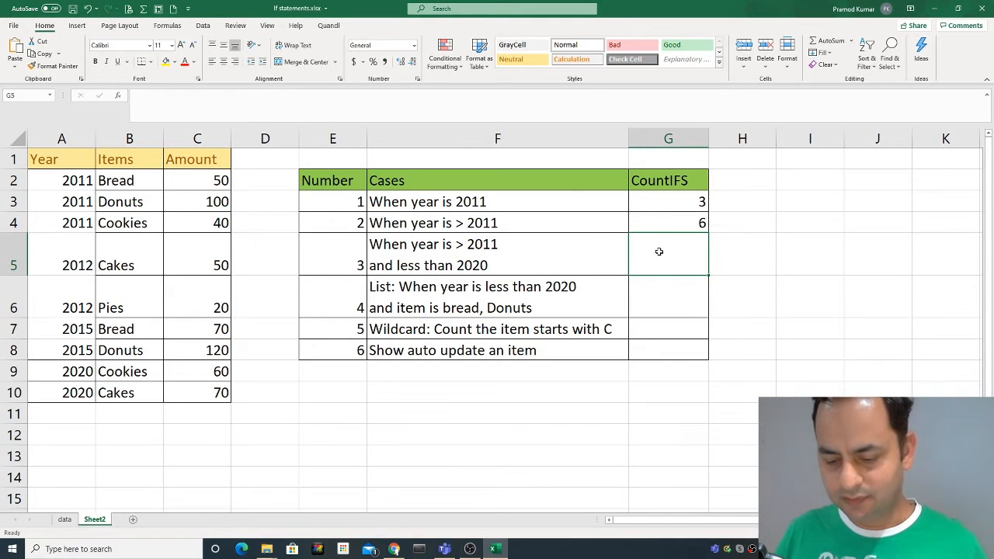
{"action": "type", "text": "="}
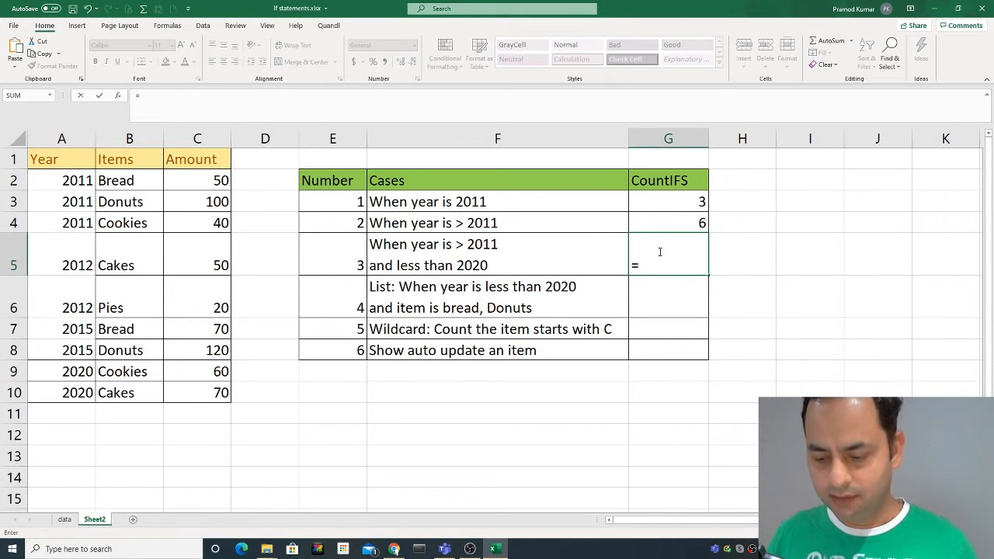
{"action": "key", "text": "BackSpace"}
{"action": "key", "text": "Up"}
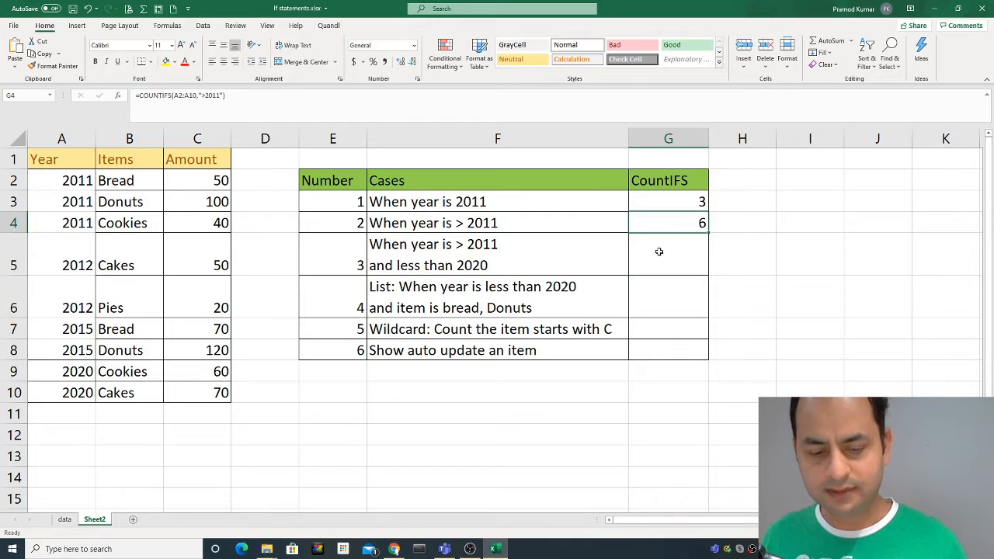
{"action": "key", "text": "F2"}
{"action": "key", "text": "shift+Home"}
{"action": "key", "text": "ctrl+c"}
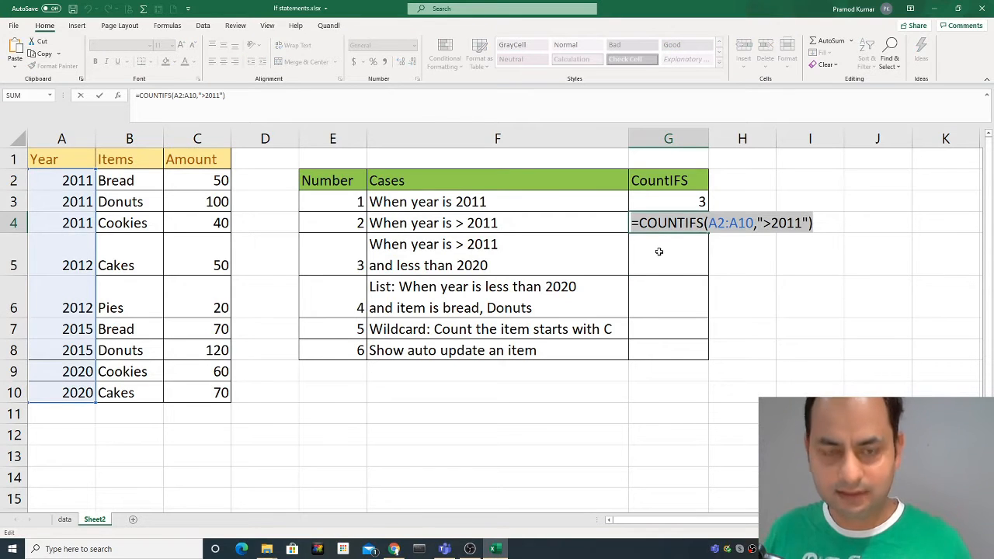
{"action": "key", "text": "Return"}
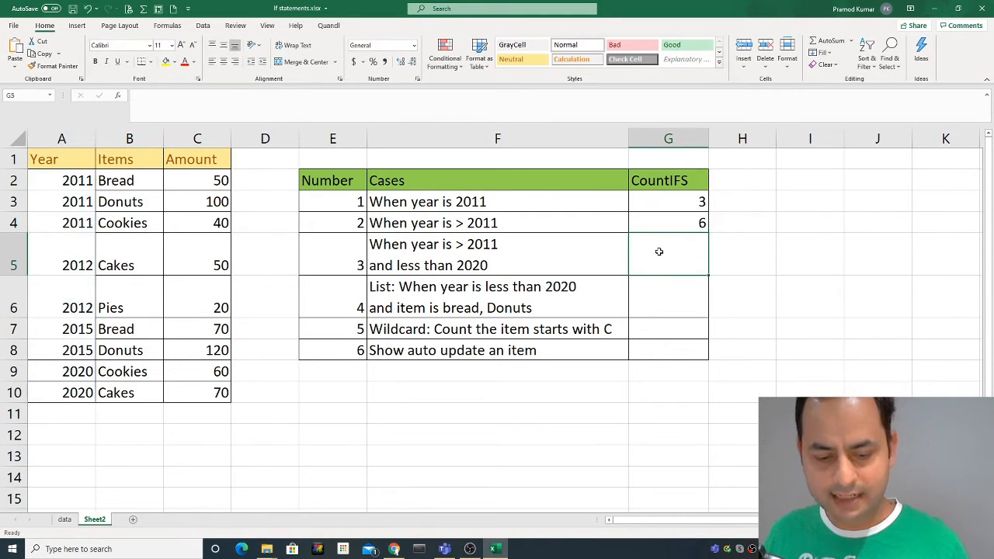
{"action": "key", "text": "F2"}
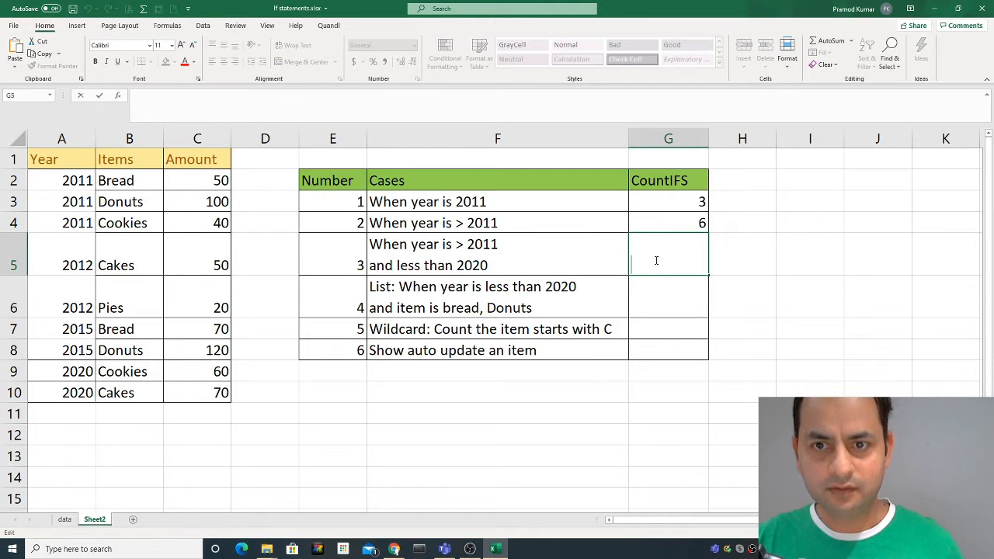
{"action": "key", "text": "ctrl+v"}
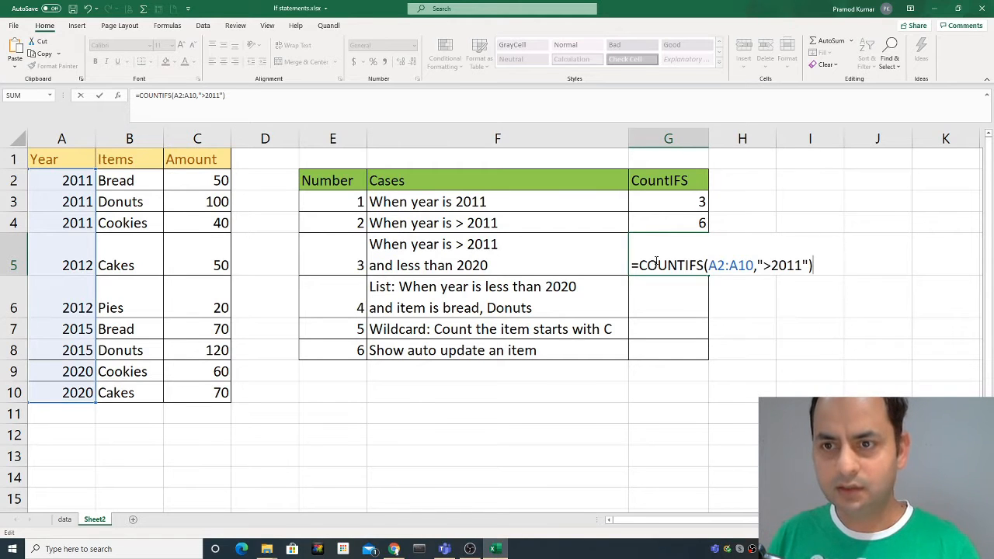
Extend the G5 formula with a second condition to make it =COUNTIFS(A2:A10,">2011",A2:A10,"<2020").
{"action": "key", "text": "BackSpace"}
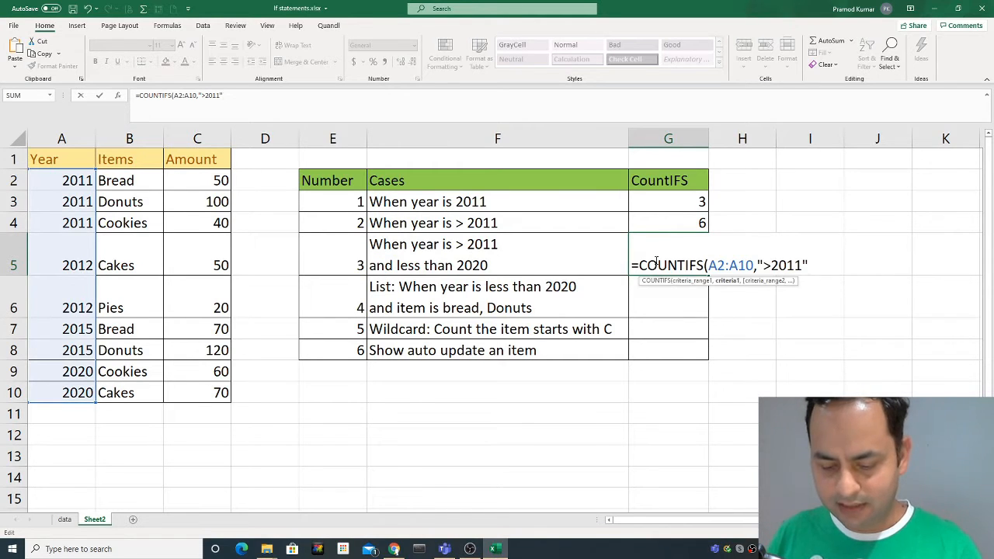
{"action": "type", "text": ","}
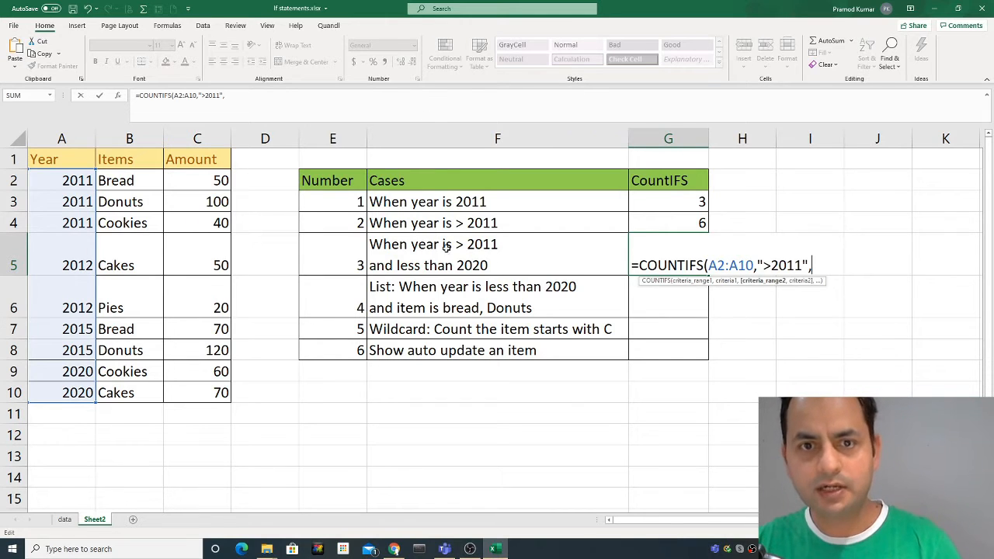
{"action": "left_click_drag", "start_coordinate": [76, 183], "coordinate": [71, 391]}
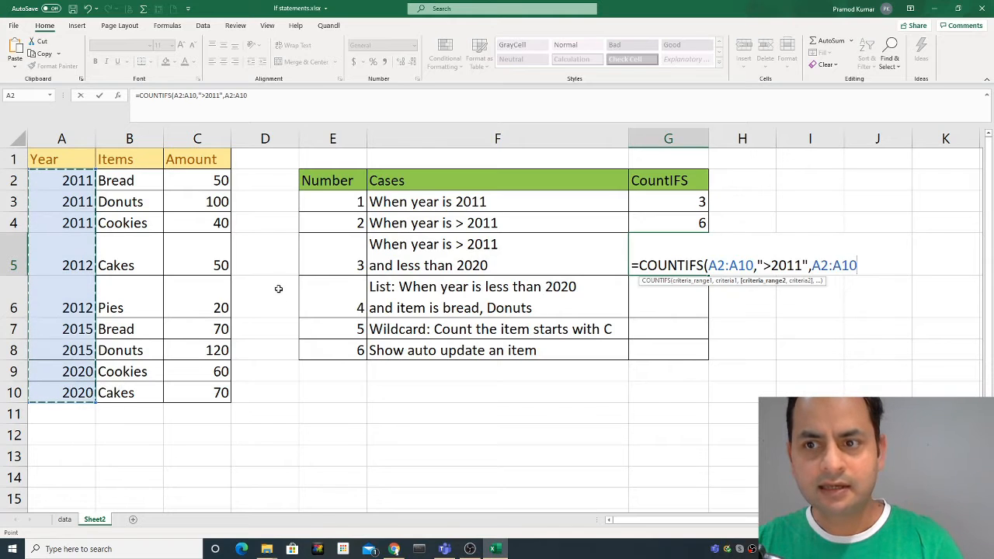
{"action": "type", "text": ","}
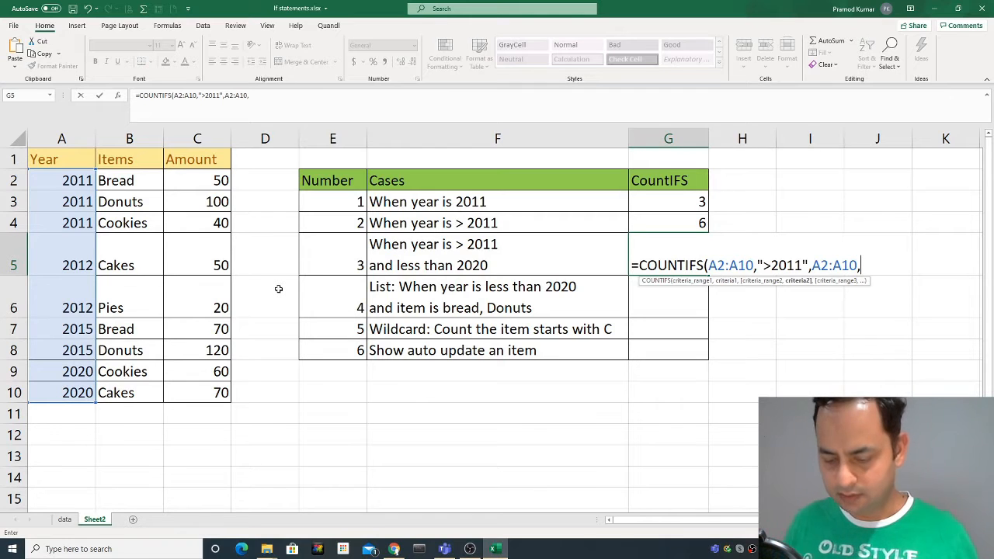
{"action": "type", "text": "\"\""}
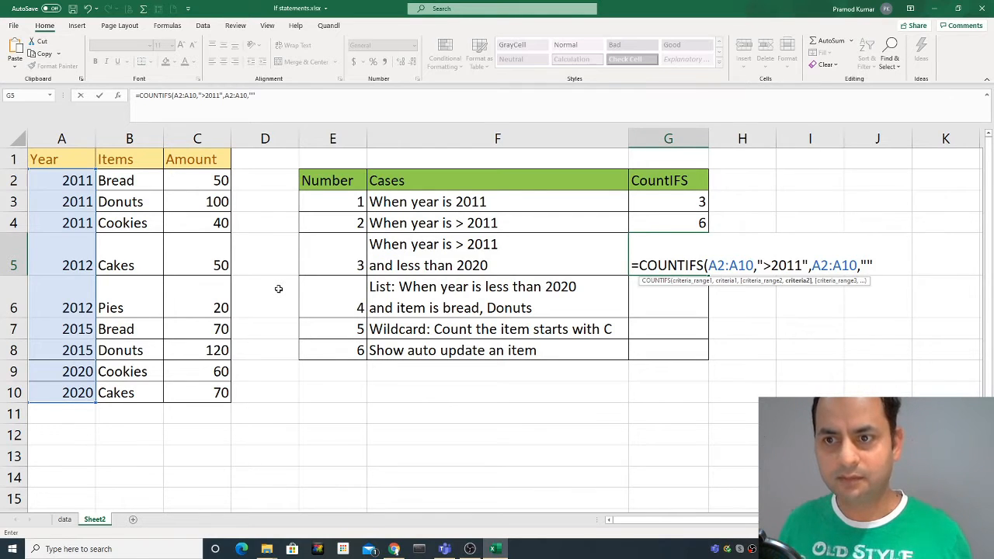
{"action": "key", "text": "BackSpace"}
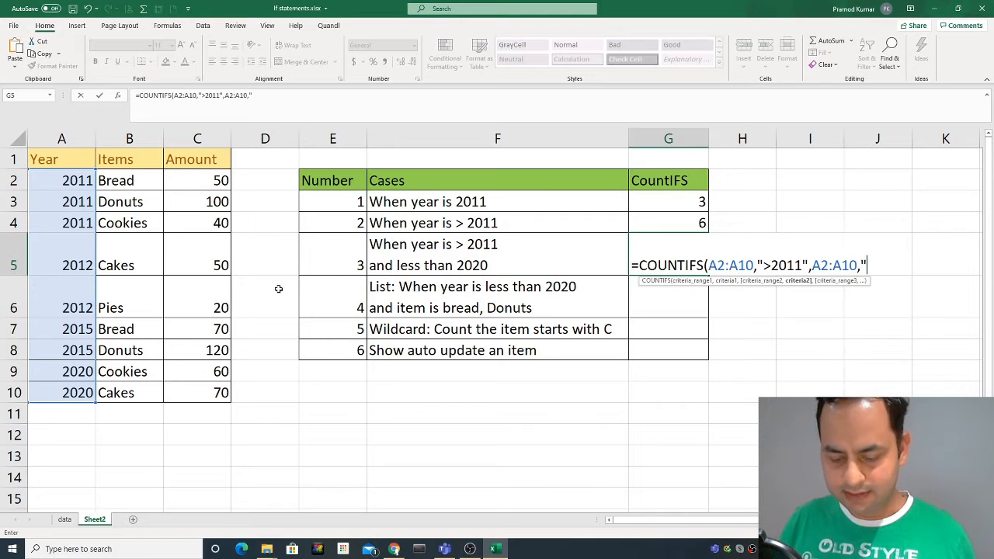
{"action": "type", "text": "<2020"}
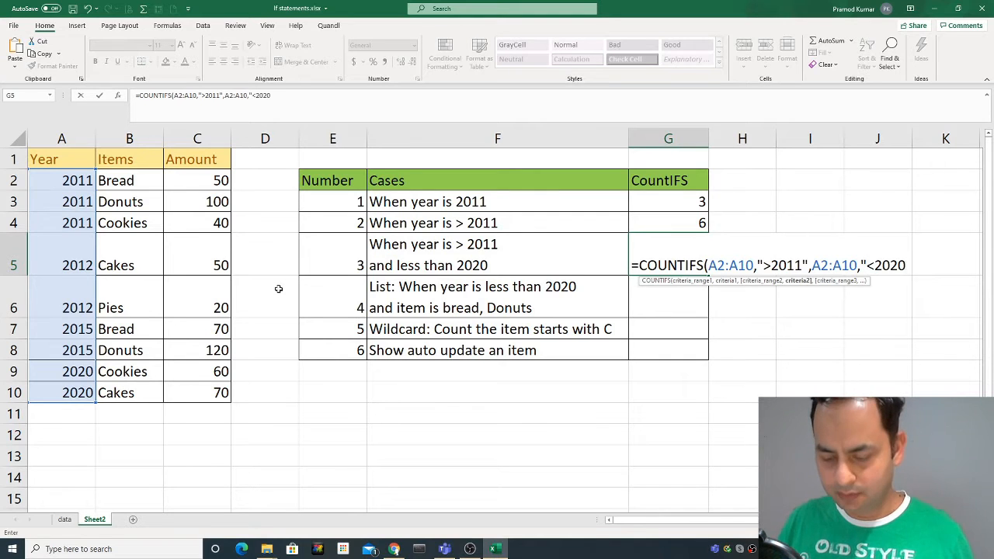
{"action": "type", "text": "\""}
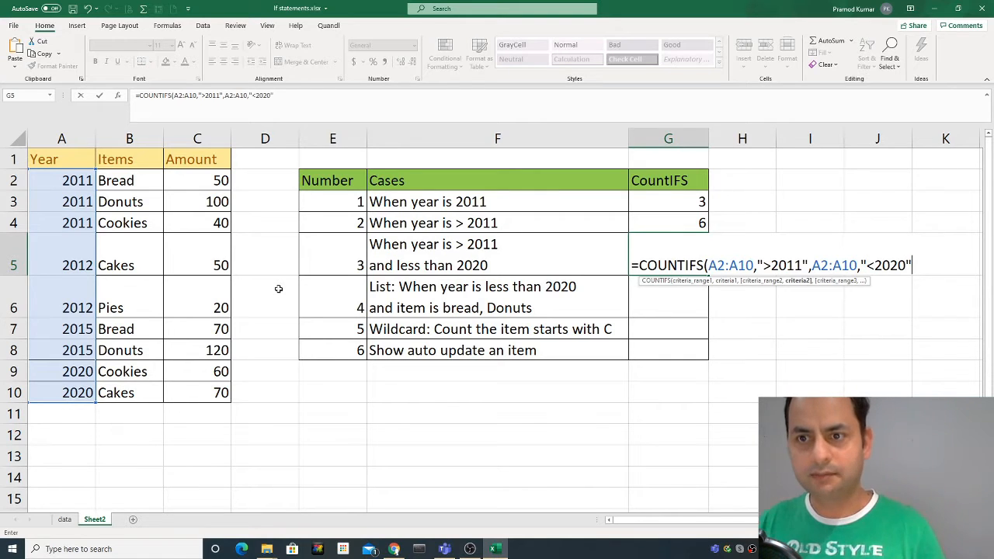
{"action": "type", "text": ")"}
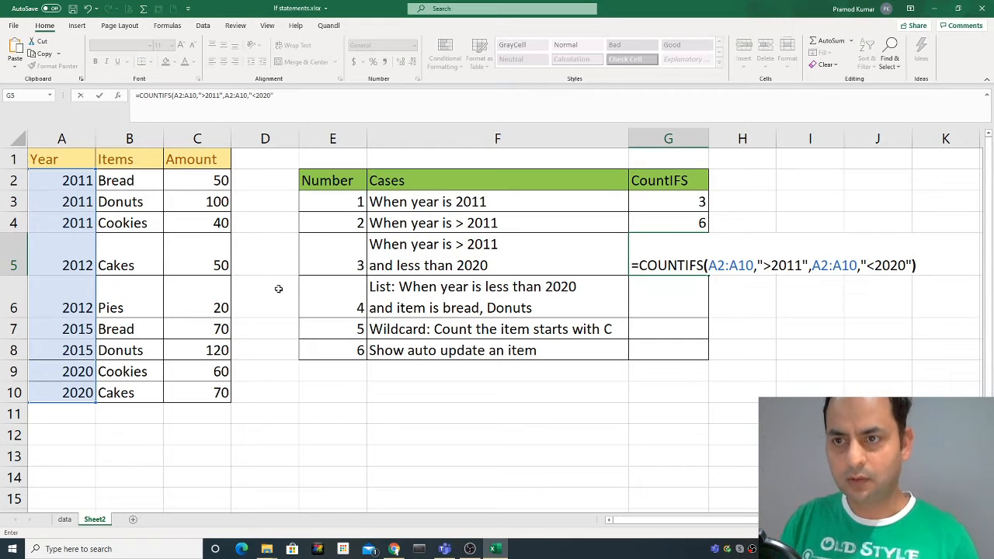
{"action": "key", "text": "Return"}
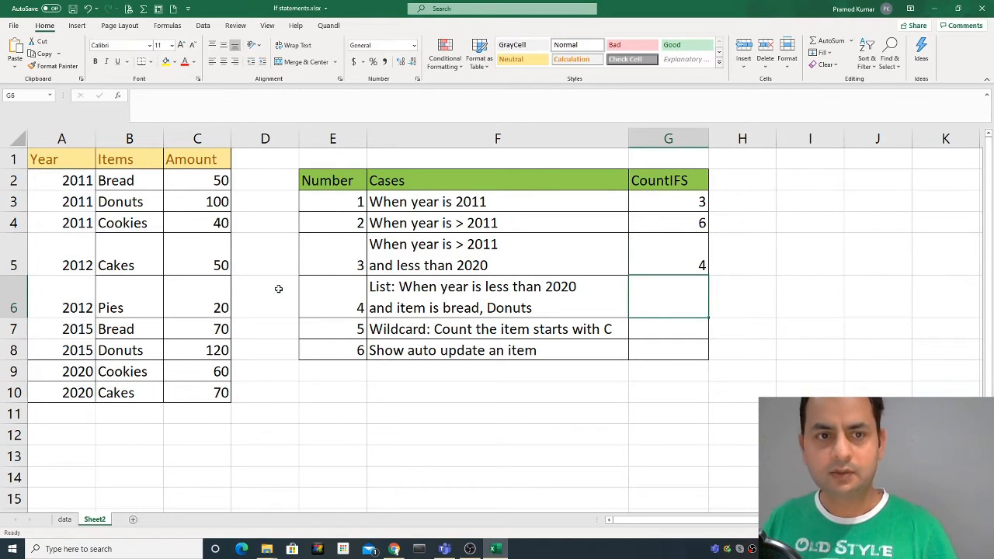
Check the G5 count against the 2012 and 2015 rows, comparing them with the excluded 2011 and 2020 rows.
{"action": "key", "text": "Up"}
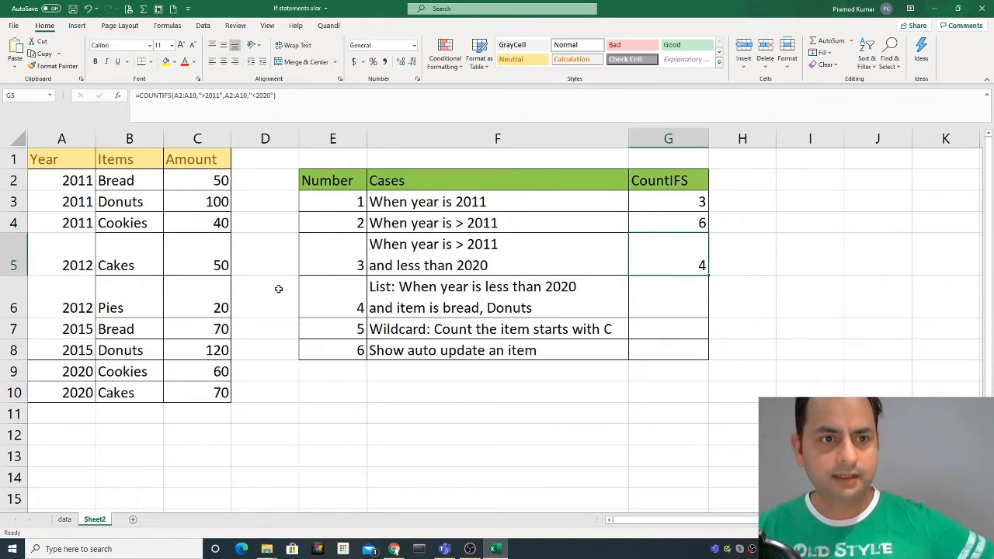
{"action": "left_click", "coordinate": [65, 350]}
{"action": "left_click_drag", "start_coordinate": [65, 350], "coordinate": [166, 267]}
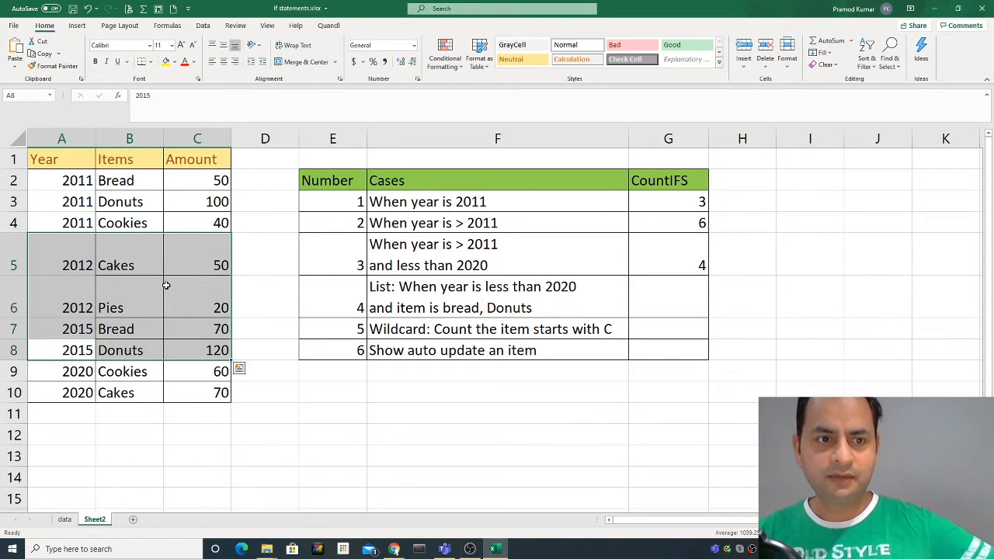
{"action": "left_click_drag", "start_coordinate": [64, 371], "coordinate": [186, 393]}
{"action": "left_click_drag", "start_coordinate": [74, 181], "coordinate": [194, 223]}
{"action": "left_click", "coordinate": [336, 256]}
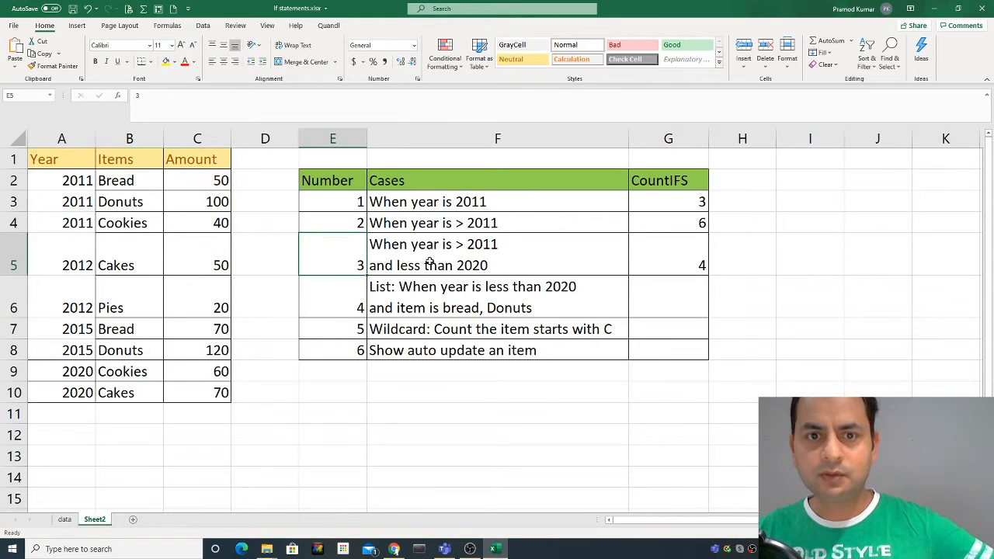
{"action": "left_click", "coordinate": [429, 262]}
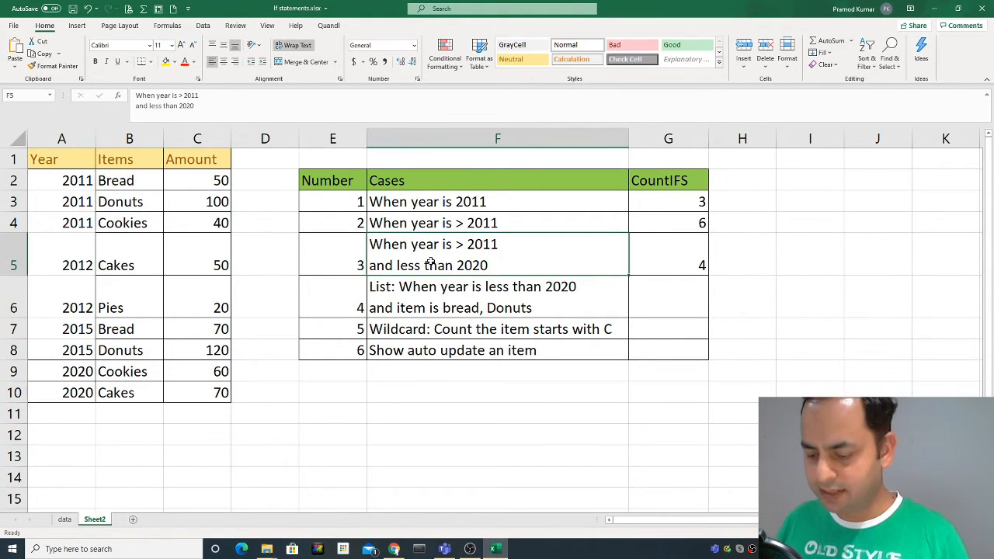
Examine the years below 2020 and the Bread and Donuts entries in the Items column that case 4 has to count.
{"action": "key", "text": "Down"}
{"action": "key", "text": "Right"}
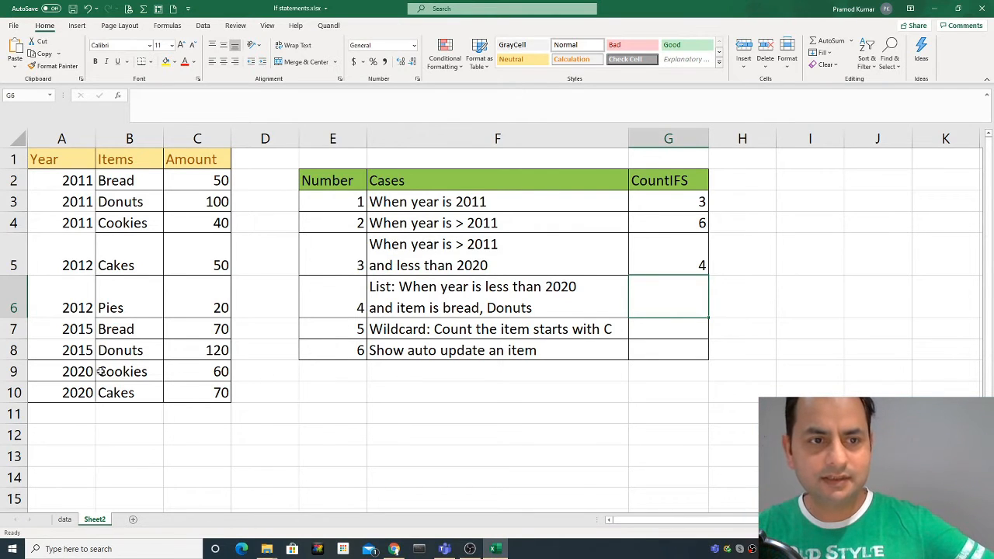
{"action": "left_click_drag", "start_coordinate": [82, 350], "coordinate": [77, 184]}
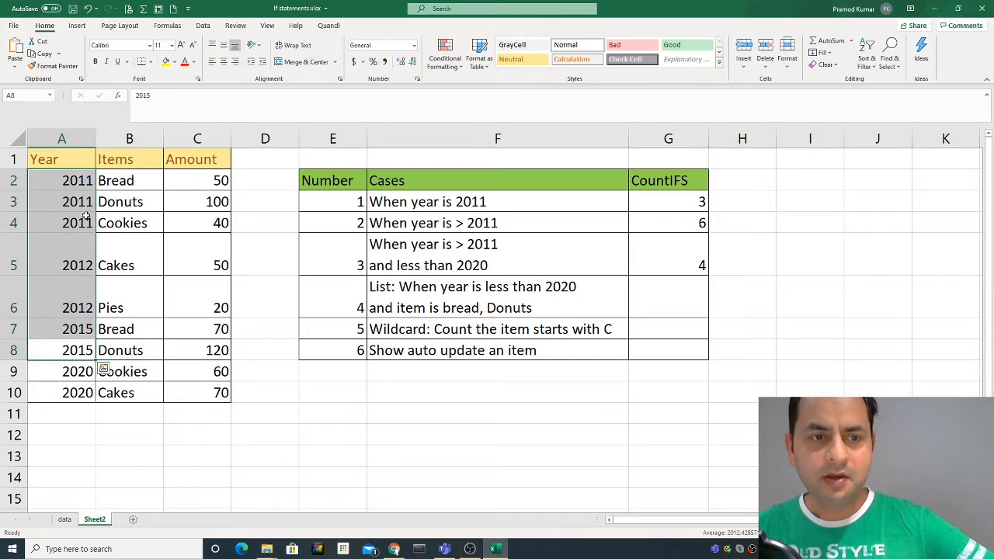
{"action": "left_click", "coordinate": [455, 307]}
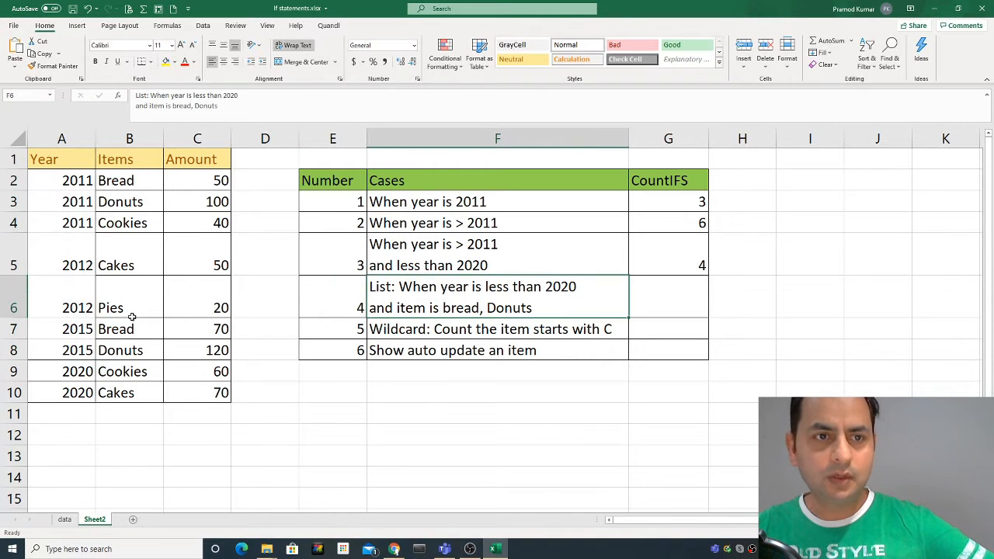
{"action": "left_click_drag", "start_coordinate": [130, 185], "coordinate": [130, 203]}
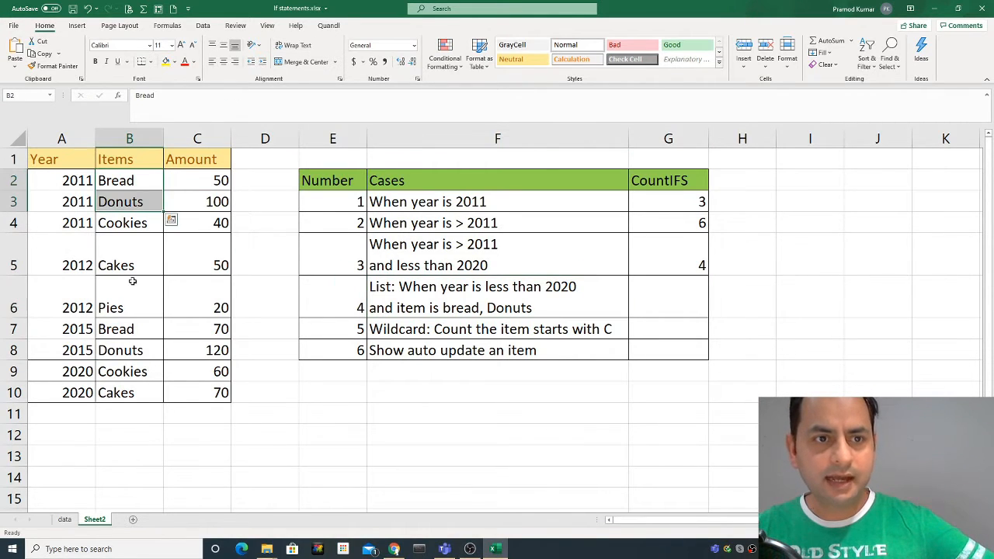
{"action": "left_click_drag", "start_coordinate": [129, 329], "coordinate": [129, 351]}
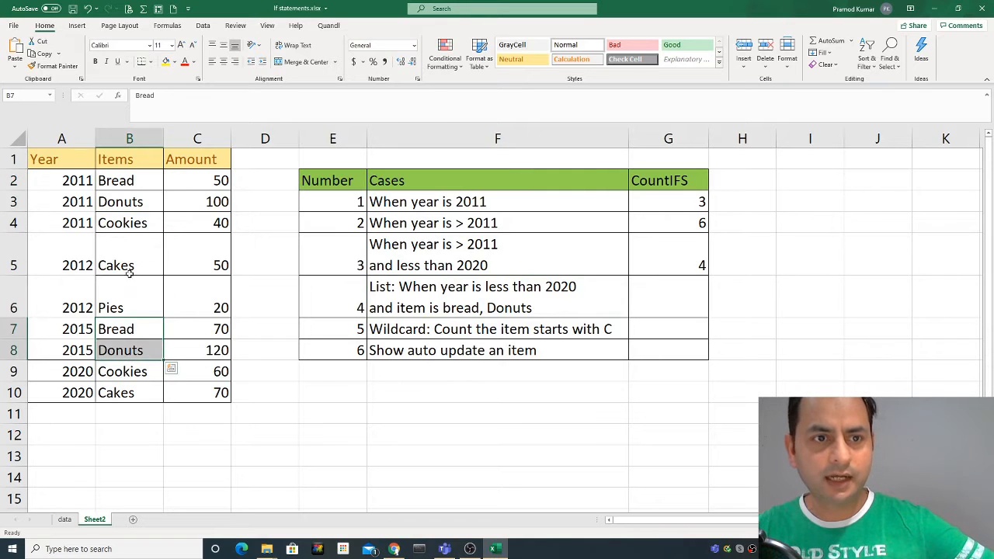
{"action": "left_click_drag", "start_coordinate": [130, 271], "coordinate": [133, 295]}
{"action": "left_click_drag", "start_coordinate": [132, 223], "coordinate": [129, 288]}
{"action": "left_click", "coordinate": [627, 293]}
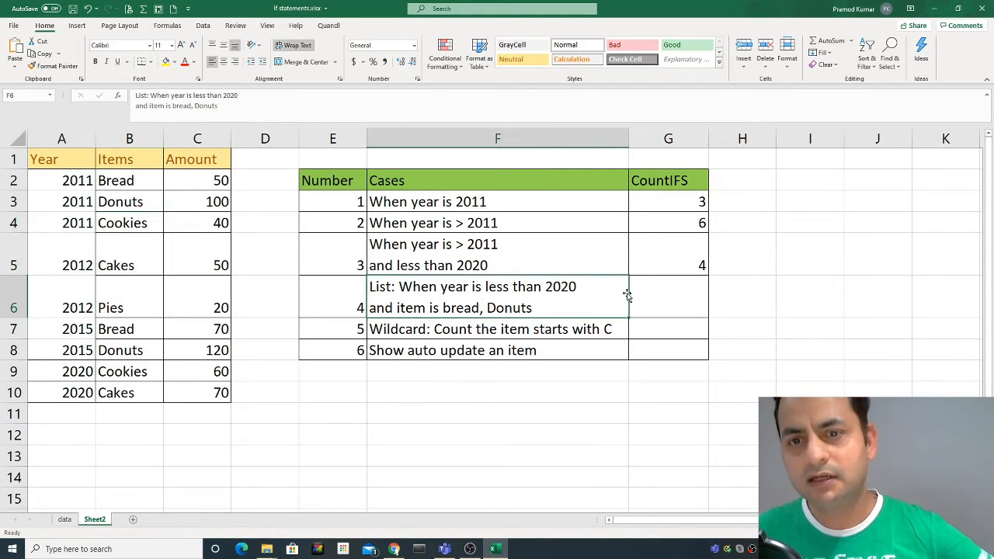
Start a COUNTIFS formula in G6 for case 4 with the year condition A2:A10,"<2020".
{"action": "left_click", "coordinate": [629, 294]}
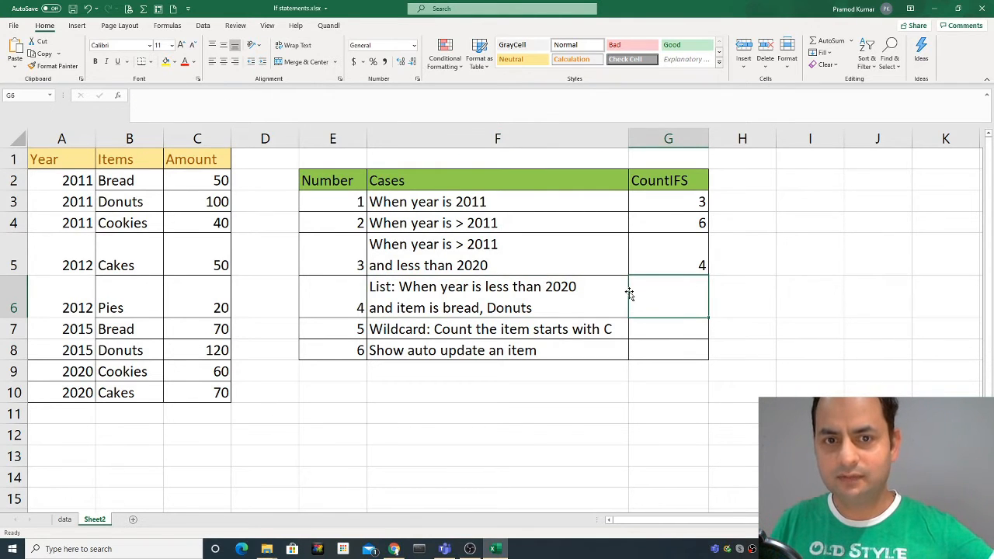
{"action": "type", "text": "="}
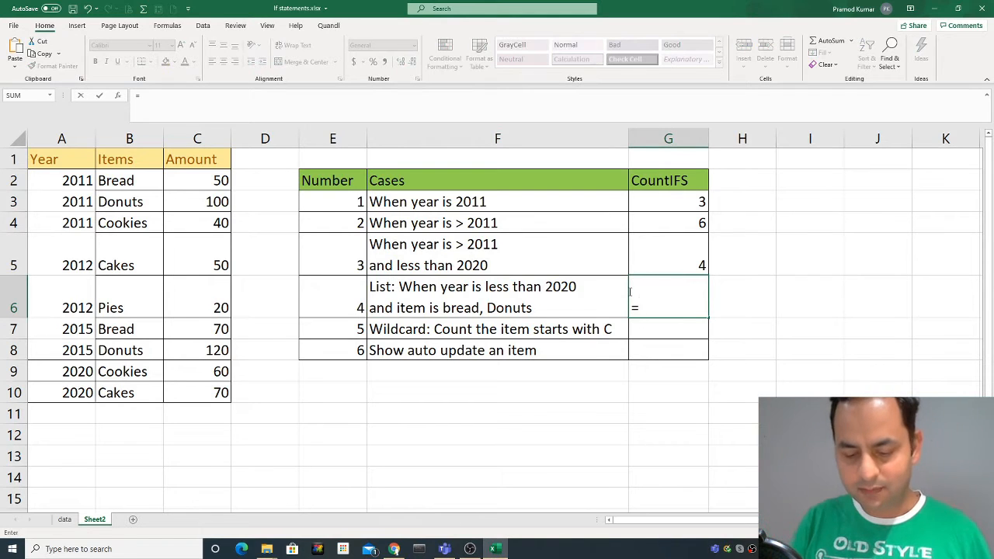
{"action": "type", "text": "COUNTIF"}
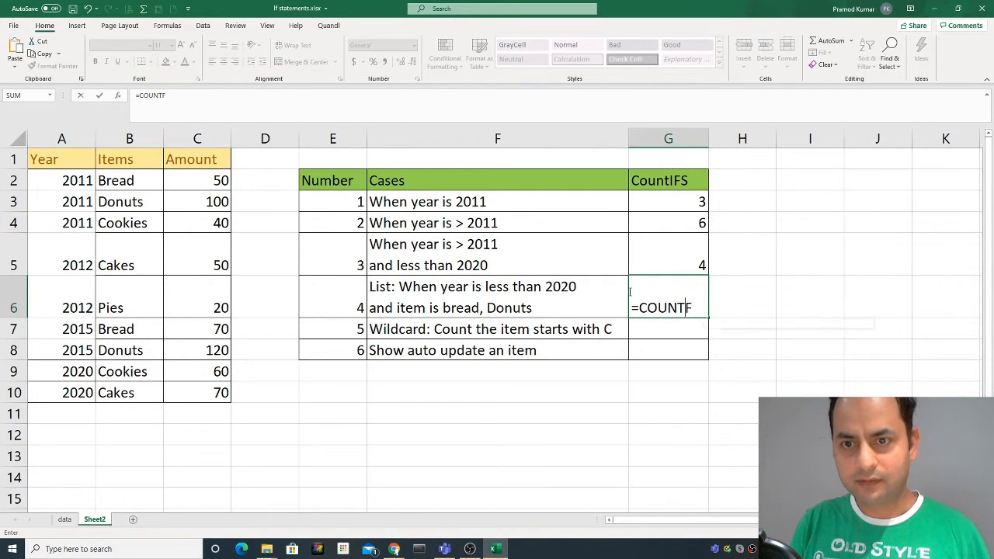
{"action": "type", "text": "S("}
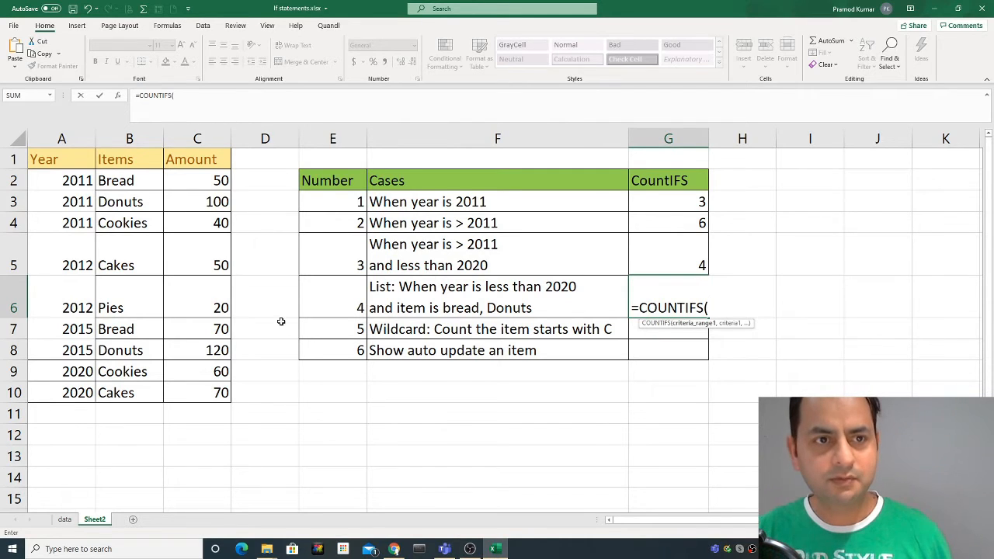
{"action": "left_click_drag", "start_coordinate": [68, 180], "coordinate": [69, 386]}
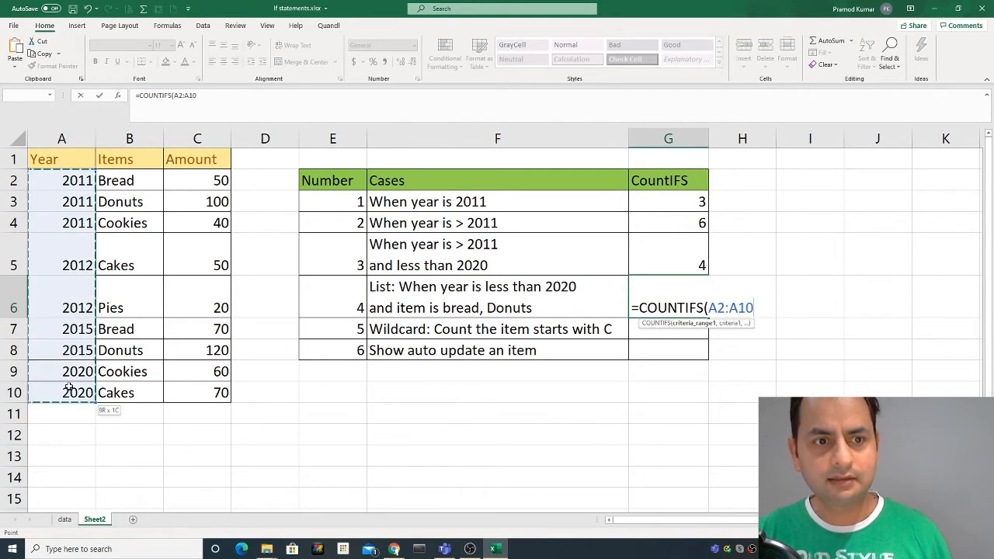
{"action": "type", "text": ",\""}
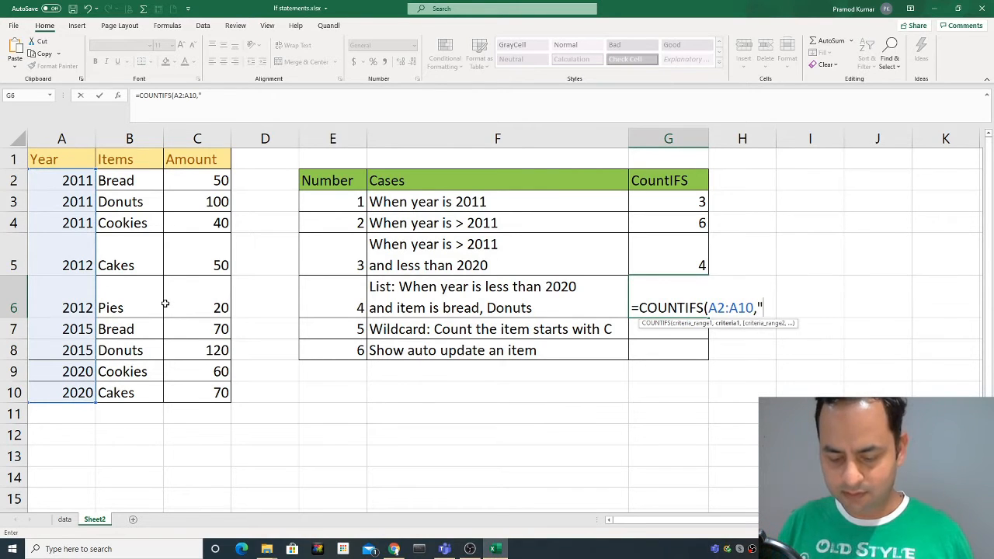
{"action": "type", "text": "<2020"}
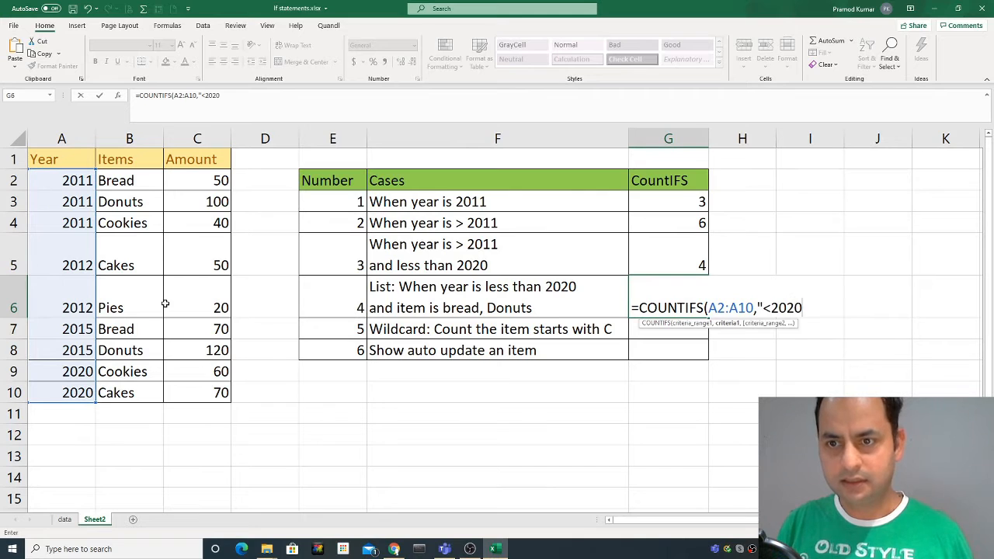
{"action": "type", "text": "\""}
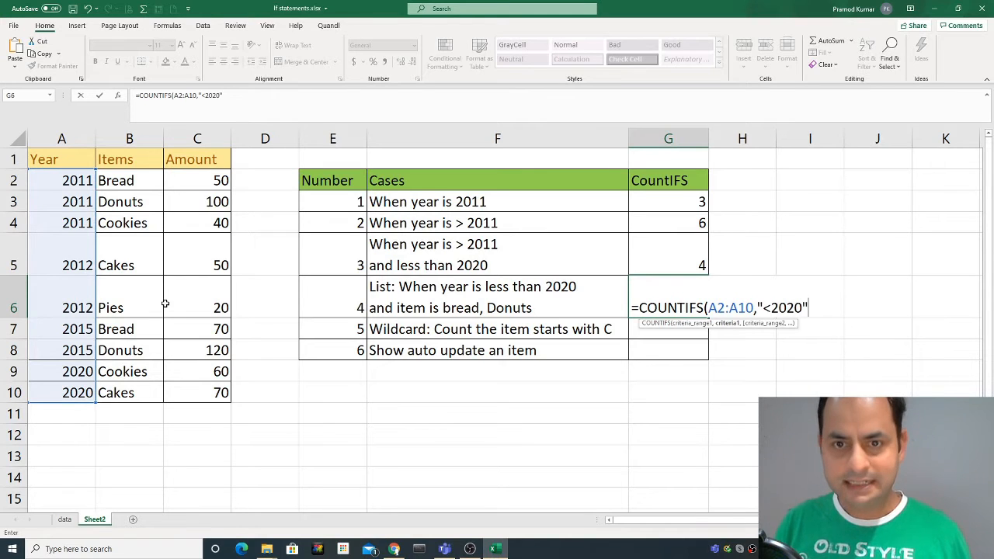
{"action": "type", "text": ","}
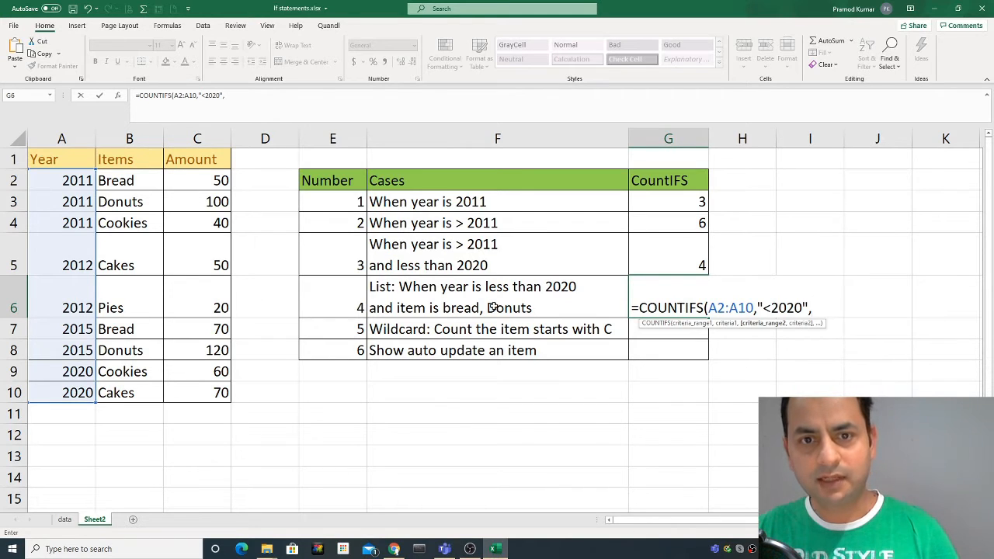
Add B2:B10 as the second criteria range in the G6 formula, with Bread and Donuts as a curly-brace list of criteria.
{"action": "left_click_drag", "start_coordinate": [129, 180], "coordinate": [139, 385]}
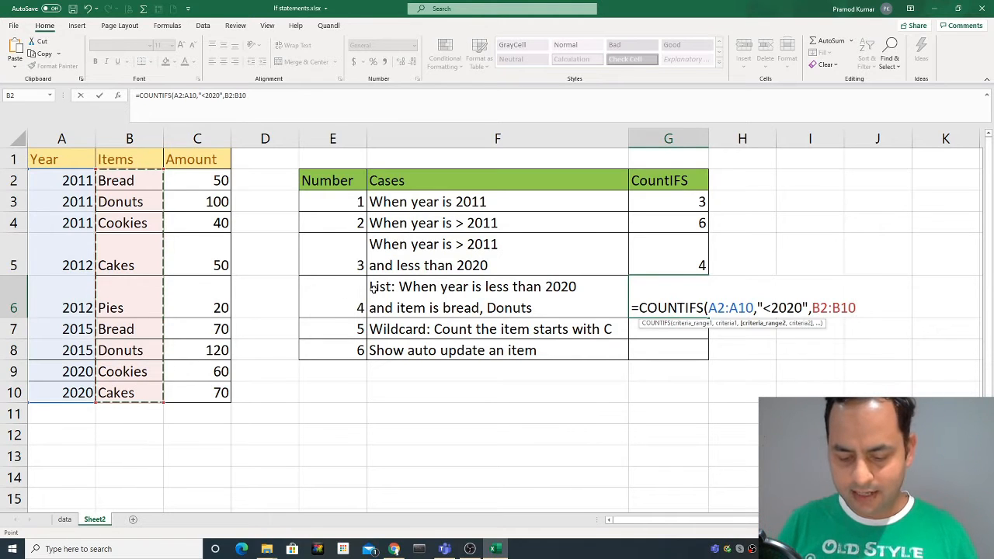
{"action": "type", "text": ","}
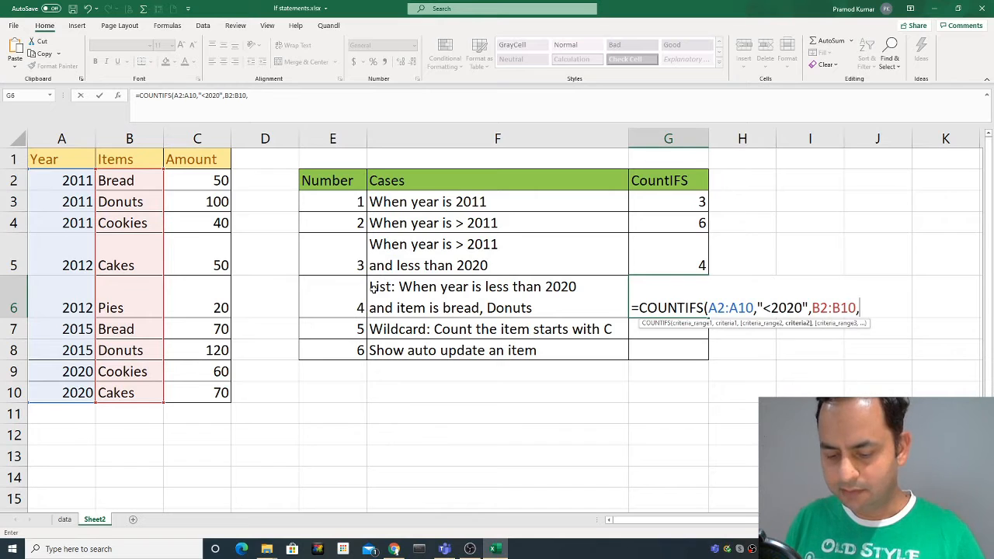
{"action": "type", "text": "{"}
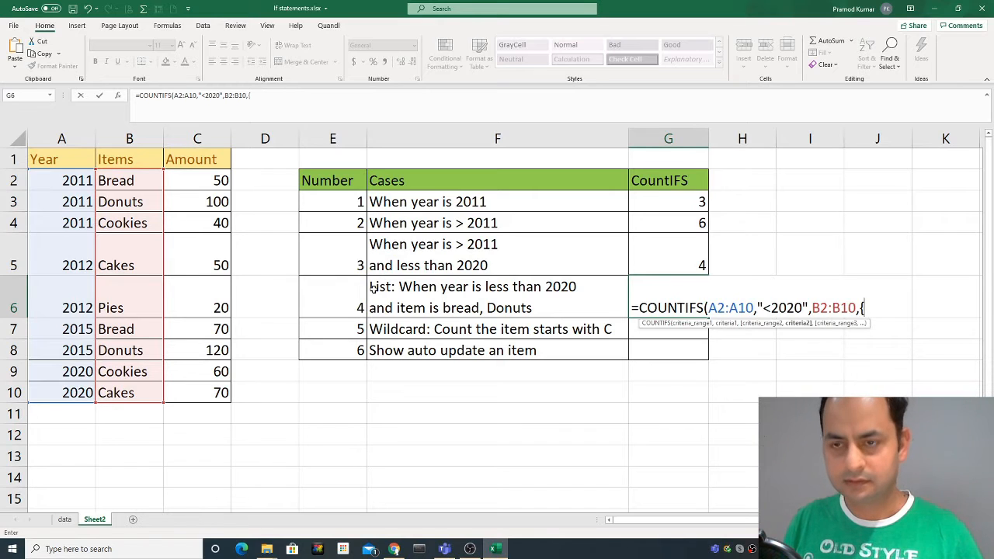
{"action": "key", "text": "BackSpace"}
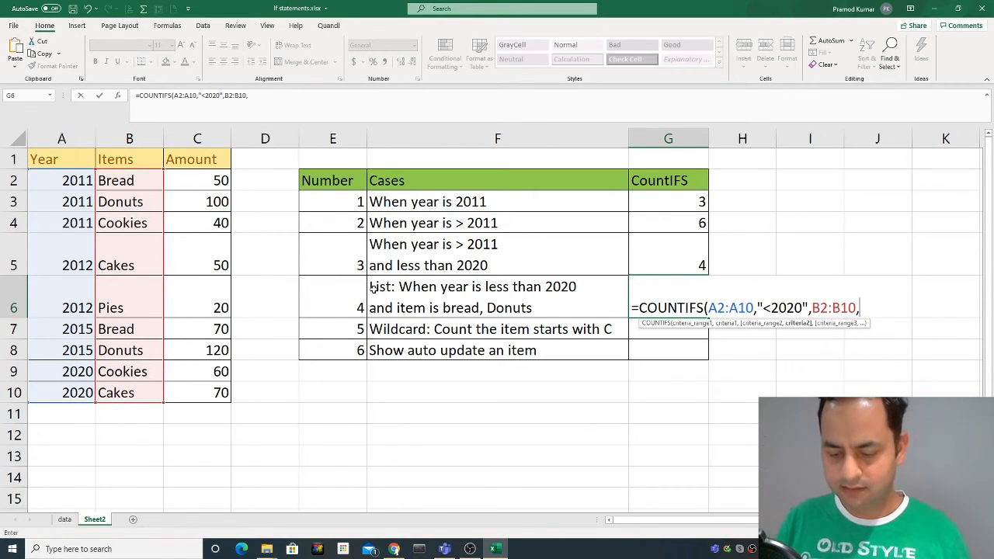
{"action": "type", "text": "\""}
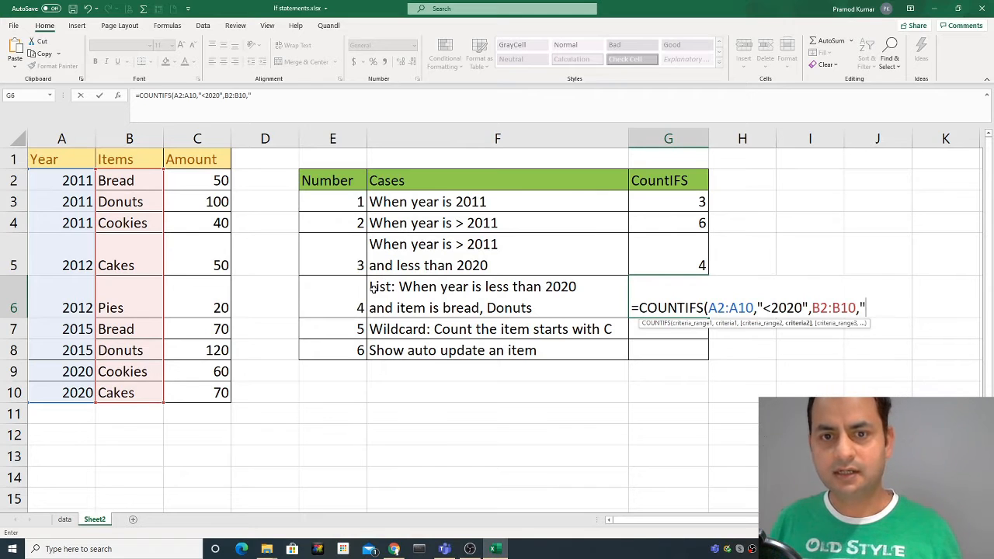
{"action": "type", "text": "{"}
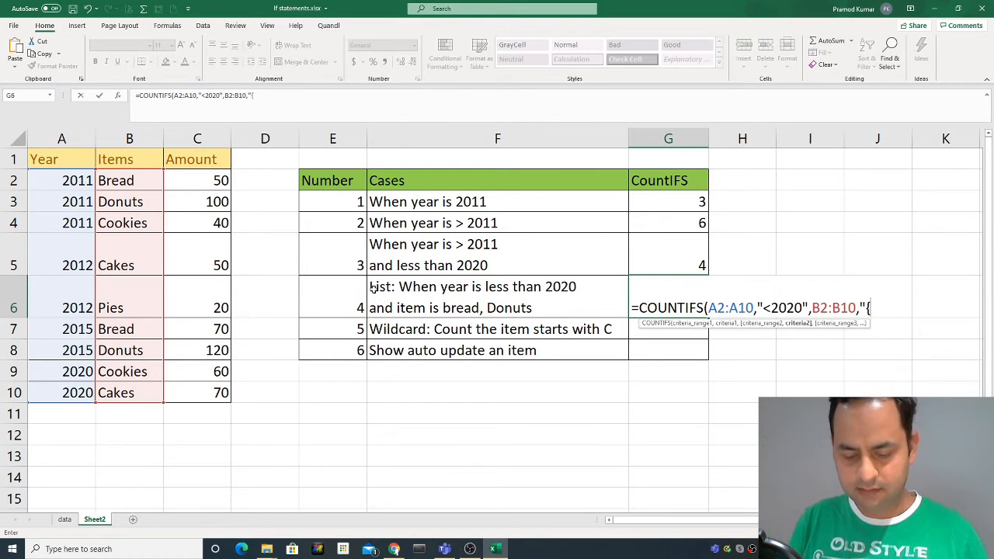
{"action": "type", "text": "bR"}
{"action": "key", "text": "BackSpace"}
{"action": "key", "text": "BackSpace"}
{"action": "type", "text": "Br"}
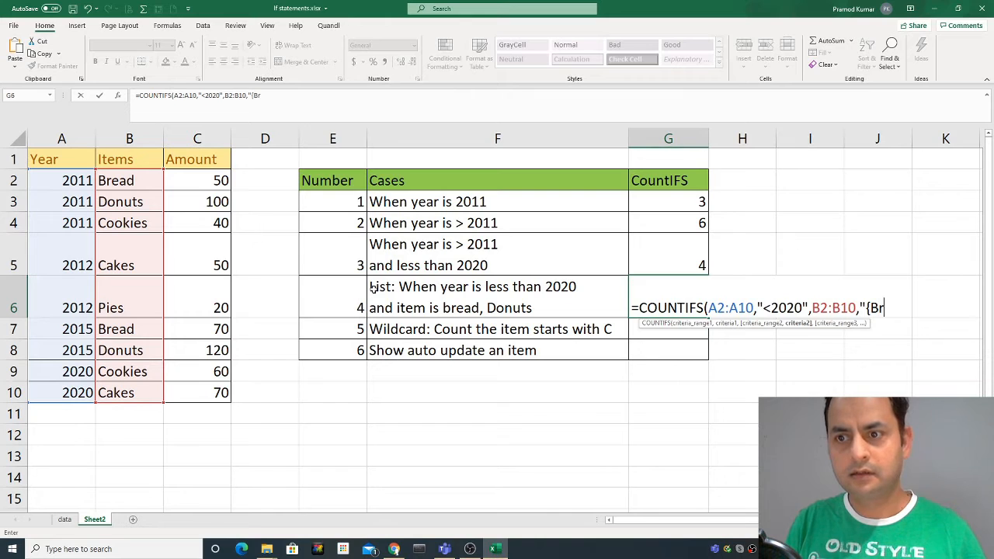
{"action": "type", "text": "ead"}
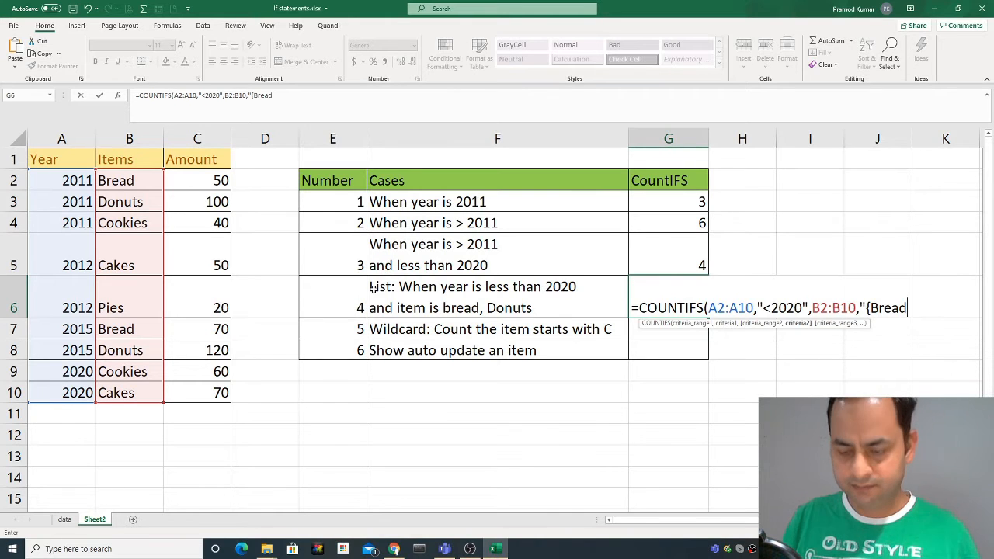
{"action": "type", "text": "\""}
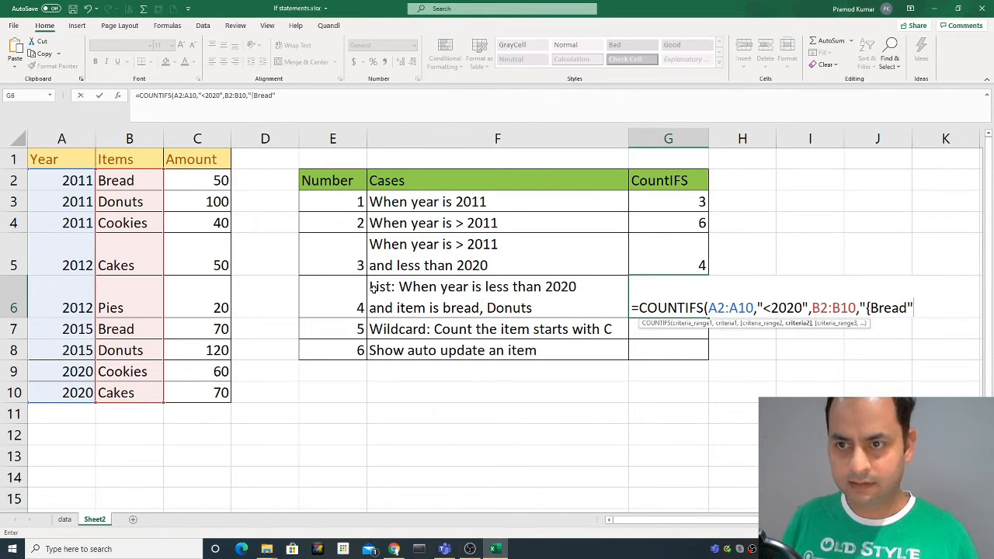
{"action": "type", "text": ",\"Don"}
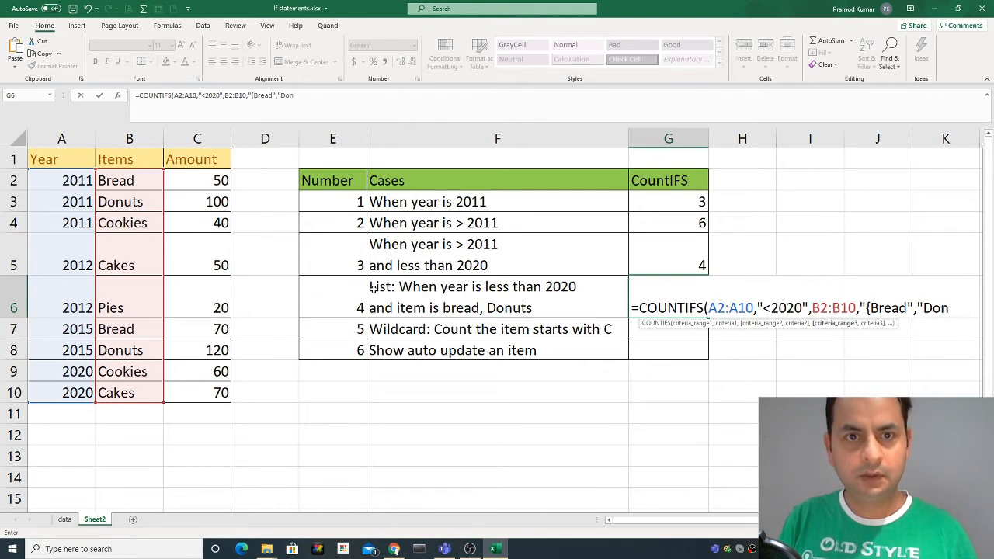
{"action": "type", "text": "uts"}
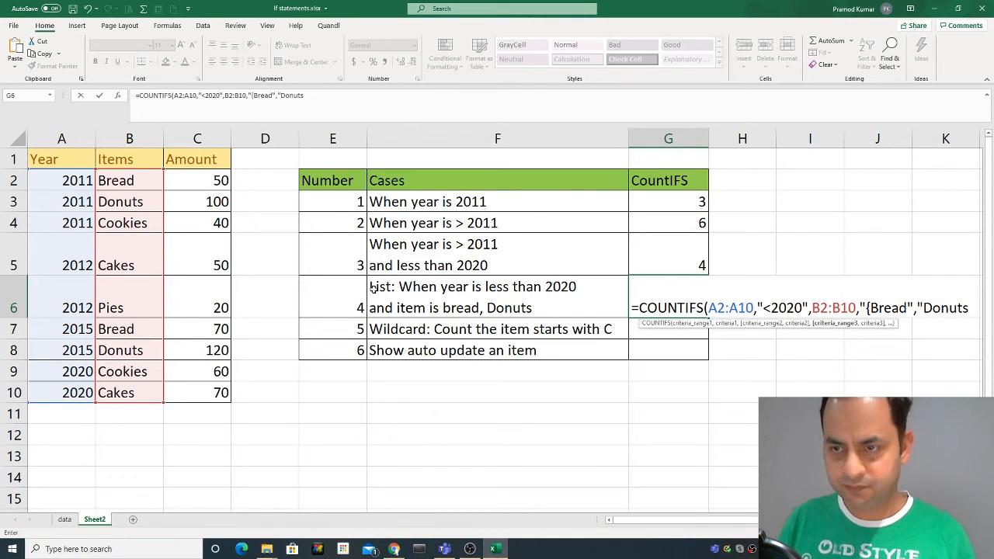
{"action": "type", "text": "\"}"}
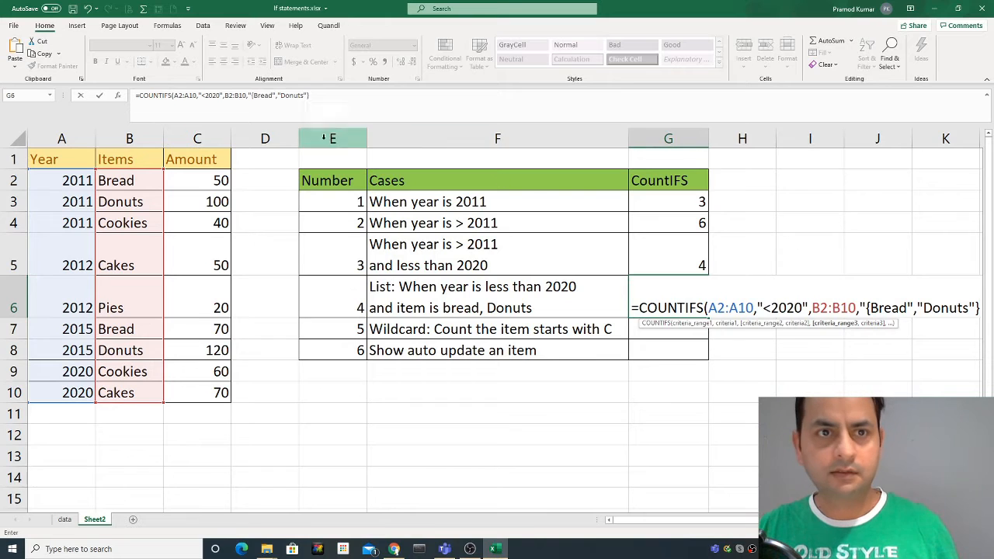
Correct the quotation marks so the list reads {"Bread","Donuts"}, and complete the G6 formula with its closing parenthesis.
{"action": "left_click", "coordinate": [255, 94]}
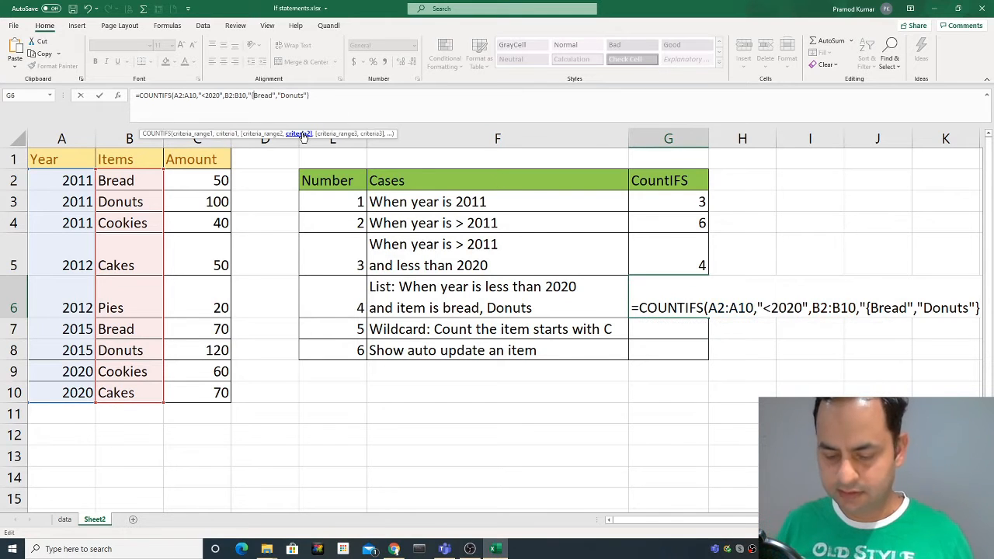
{"action": "type", "text": "\""}
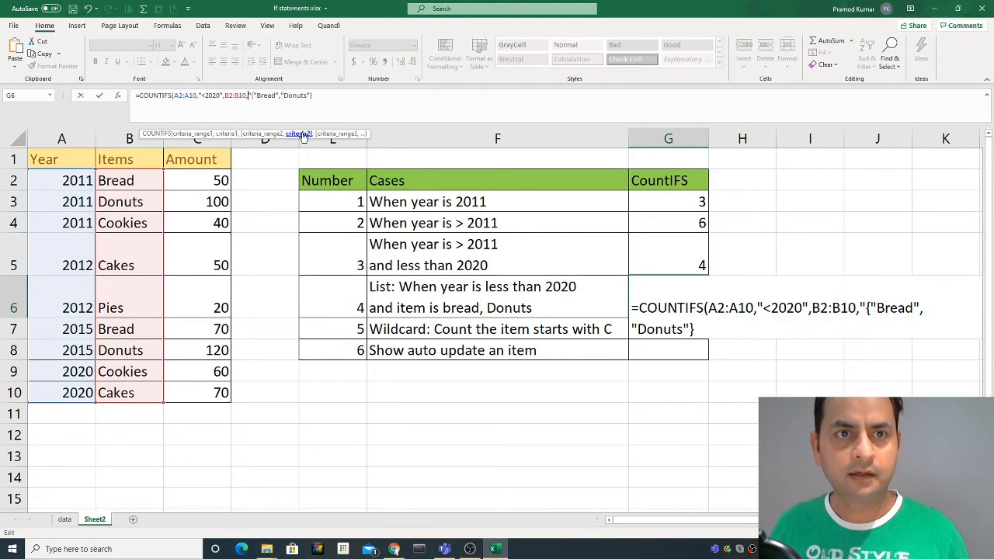
{"action": "key", "text": "Delete"}
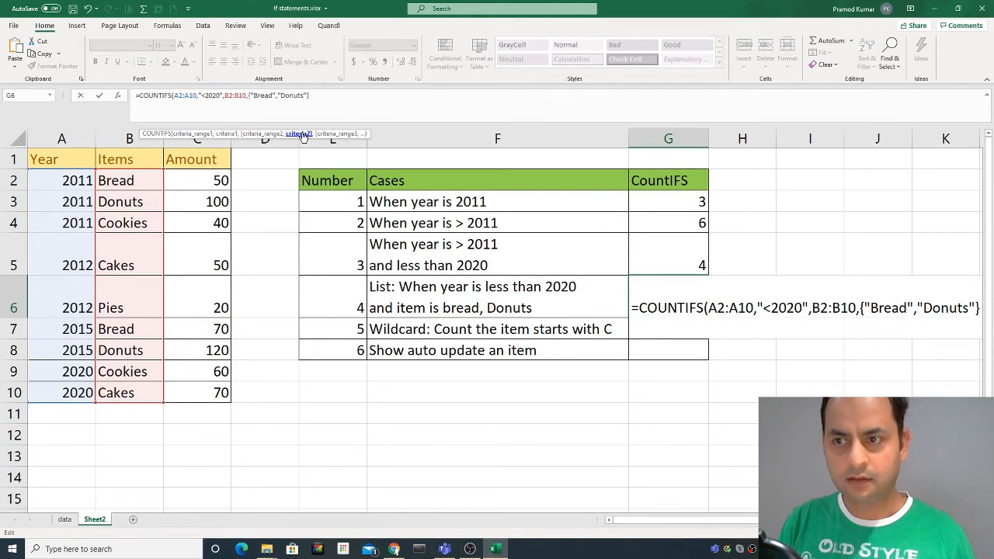
{"action": "type", "text": ")"}
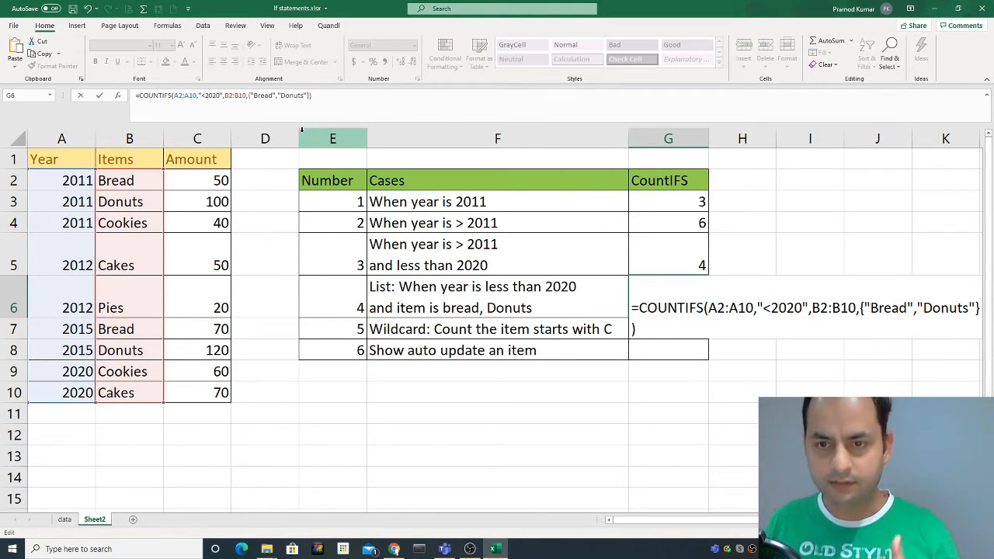
{"action": "key", "text": "Return"}
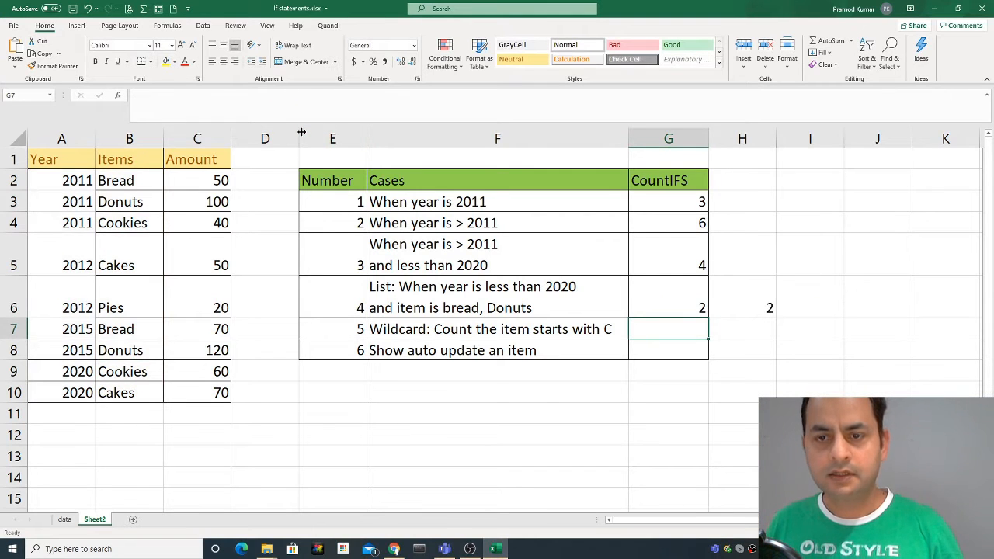
Examine the separate case 4 results in G6 and H6 and compare the formula behind each cell.
{"action": "key", "text": "Up"}
{"action": "key", "text": "shift+Right"}
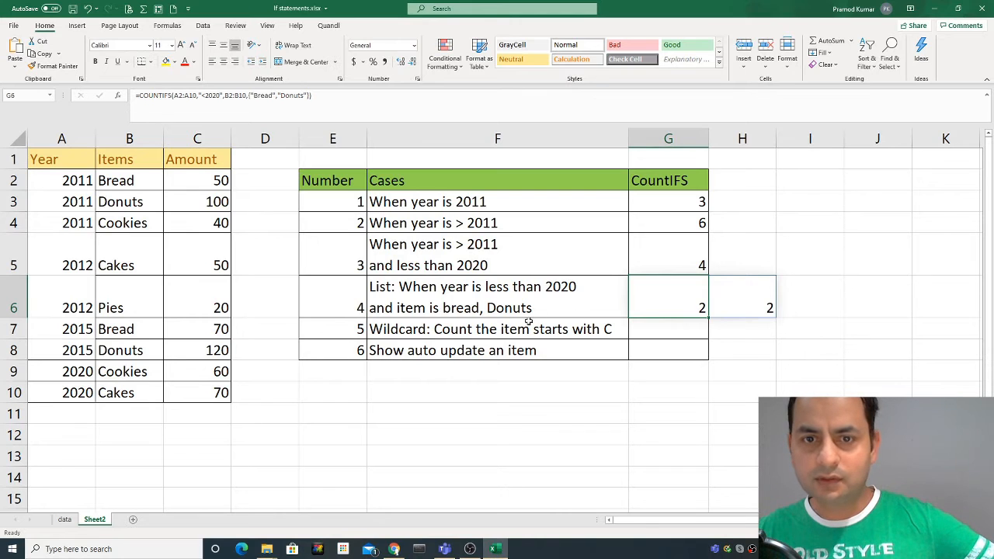
{"action": "key", "text": "Right"}
{"action": "key", "text": "Left"}
{"action": "key", "text": "Right"}
{"action": "left_click", "coordinate": [688, 296]}
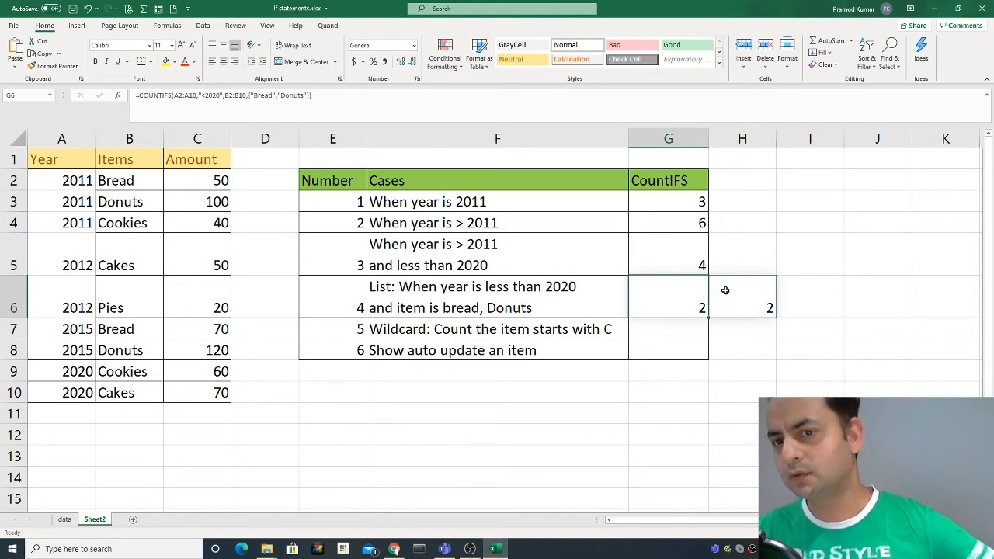
{"action": "left_click", "coordinate": [725, 290]}
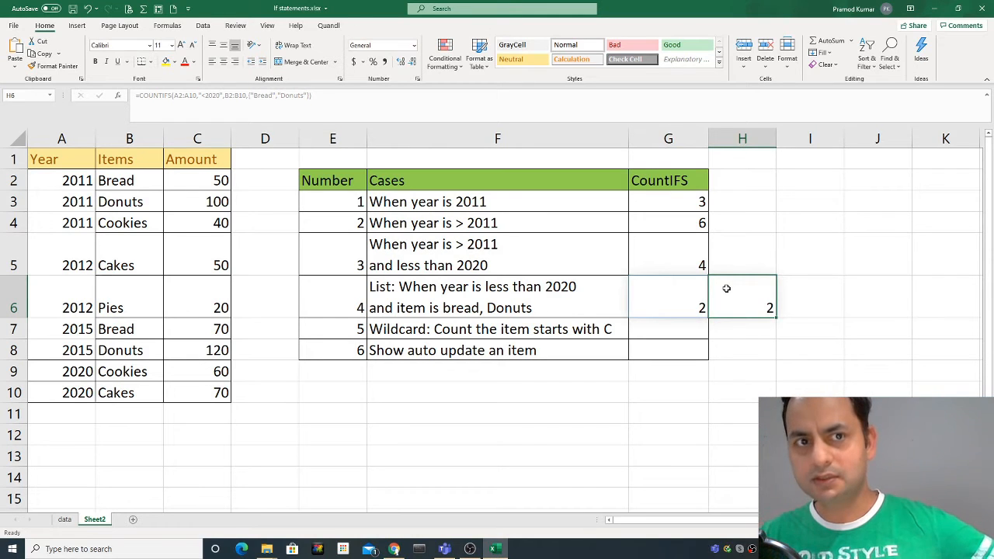
{"action": "left_click", "coordinate": [662, 295]}
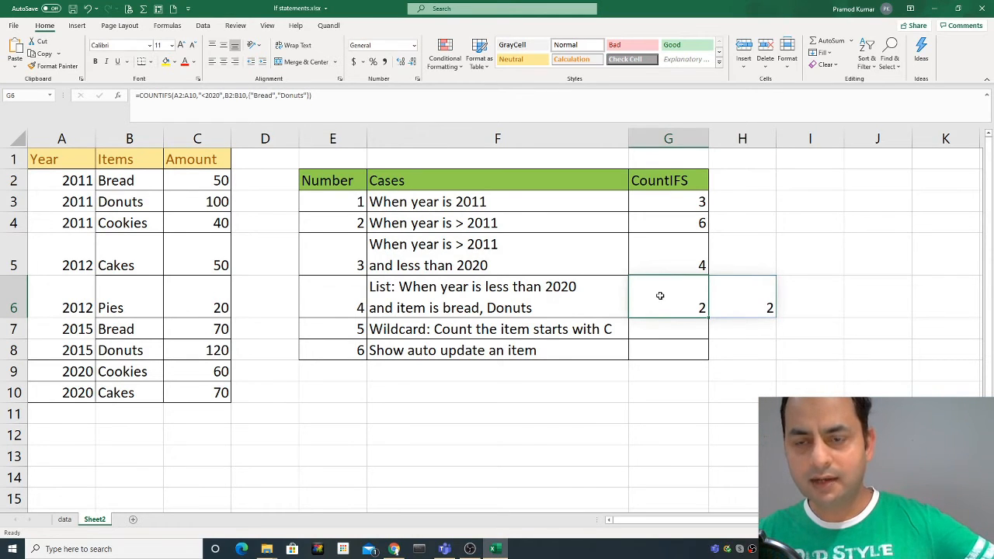
Wrap the G6 formula in SUM to make it =sum(COUNTIFS(A2:A10,"<2020",B2:B10,{"Bread","Donuts"})).
{"action": "double_click", "coordinate": [660, 296]}
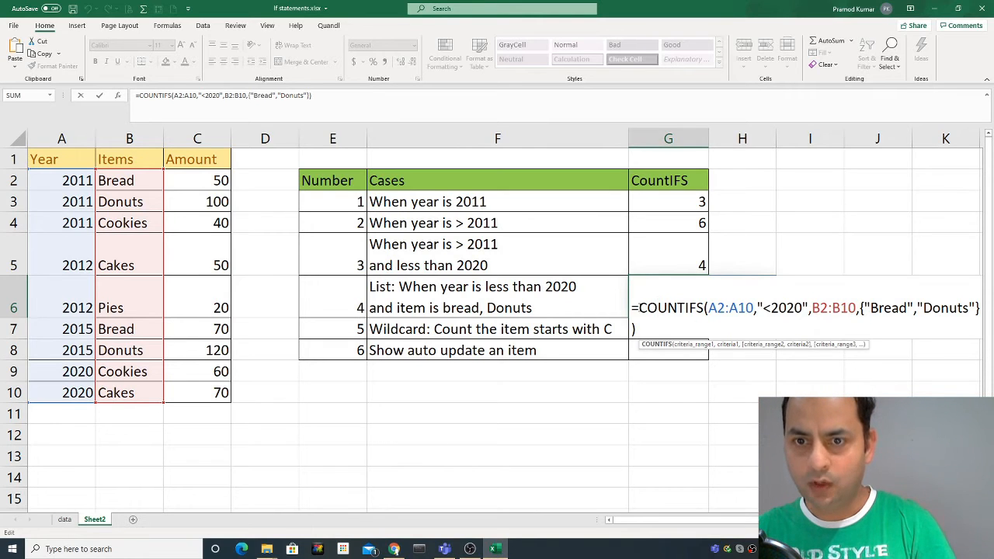
{"action": "left_click", "coordinate": [639, 307]}
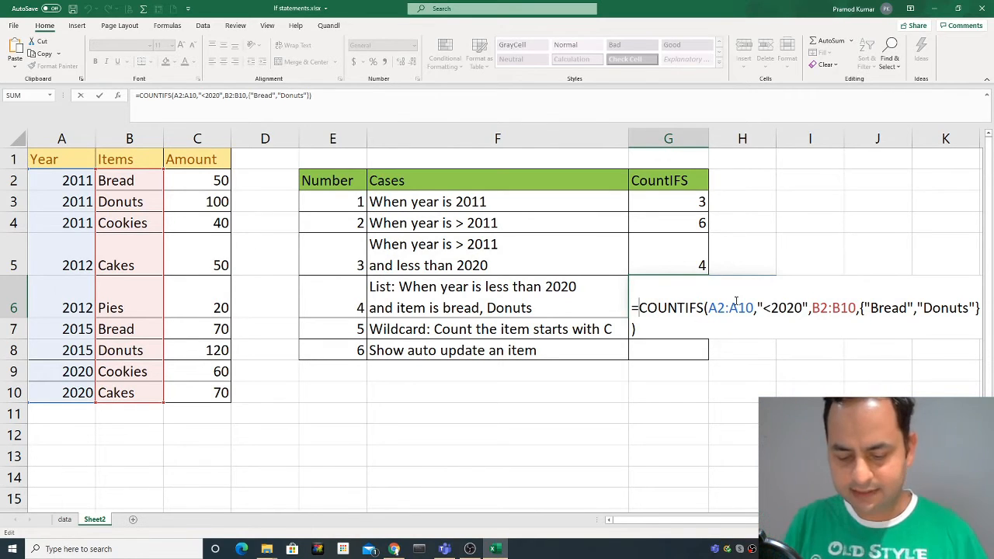
{"action": "type", "text": "sum("}
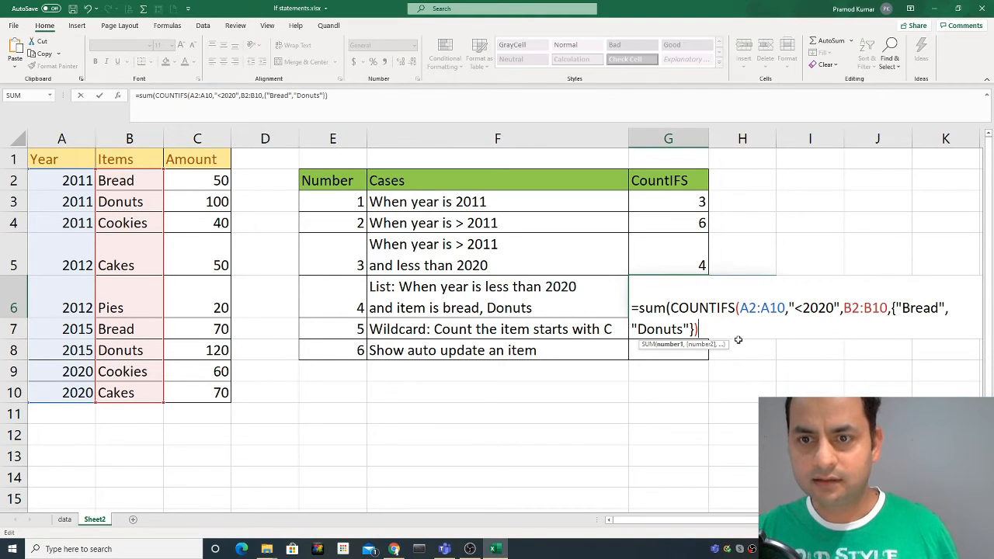
{"action": "type", "text": ")"}
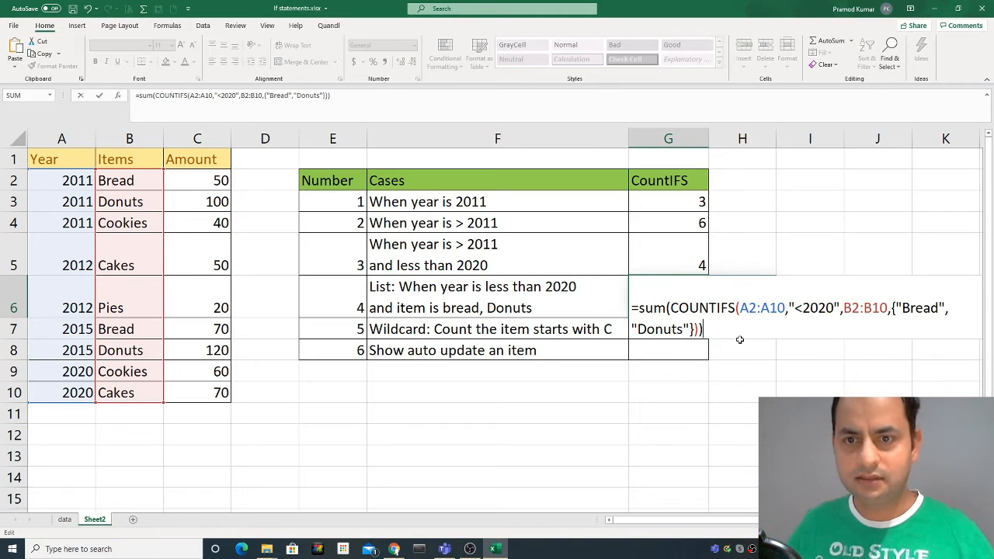
{"action": "key", "text": "Return"}
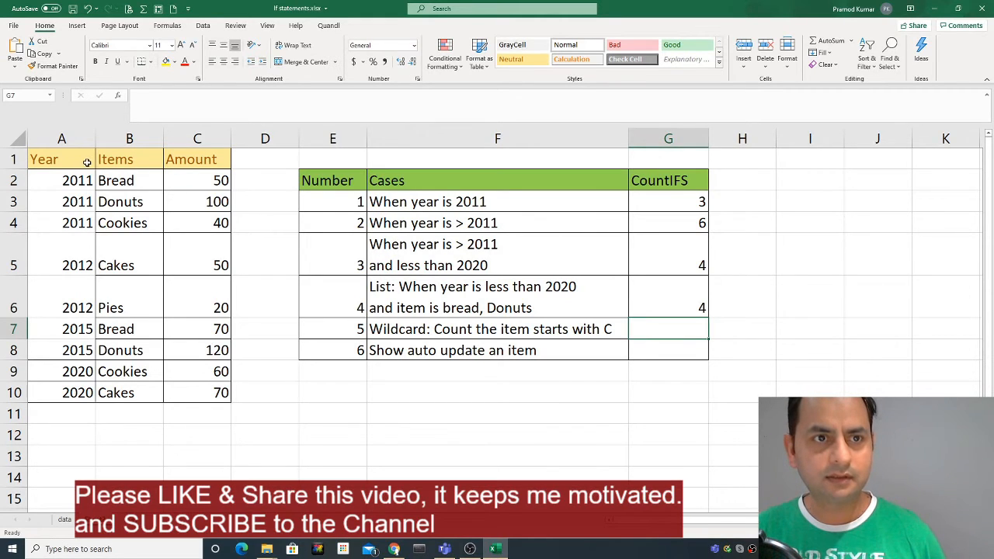
Check the case 4 count in G6 against the Bread and Donuts rows dated before 2020, and review its formula.
{"action": "left_click_drag", "start_coordinate": [86, 160], "coordinate": [225, 161]}
{"action": "left_click", "coordinate": [203, 25]}
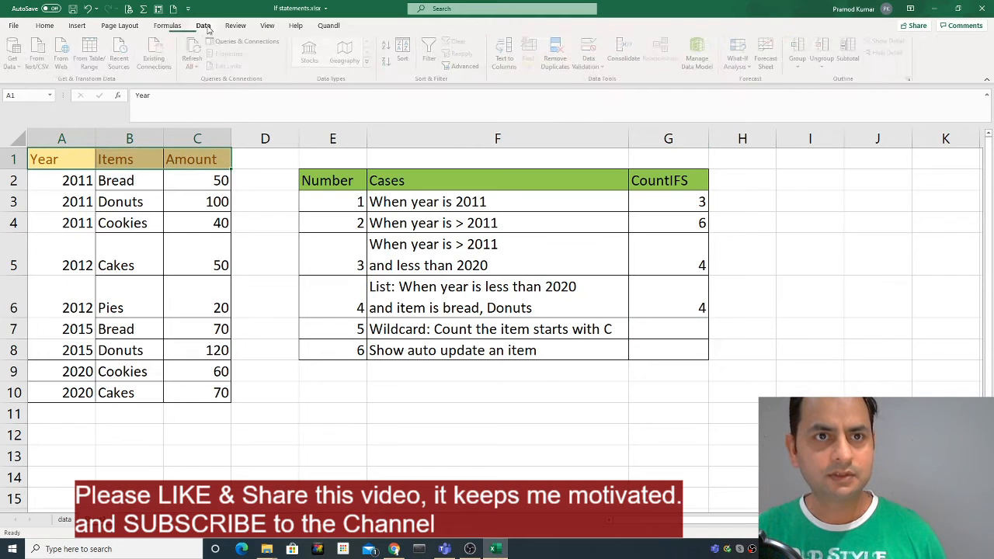
{"action": "left_click", "coordinate": [128, 261]}
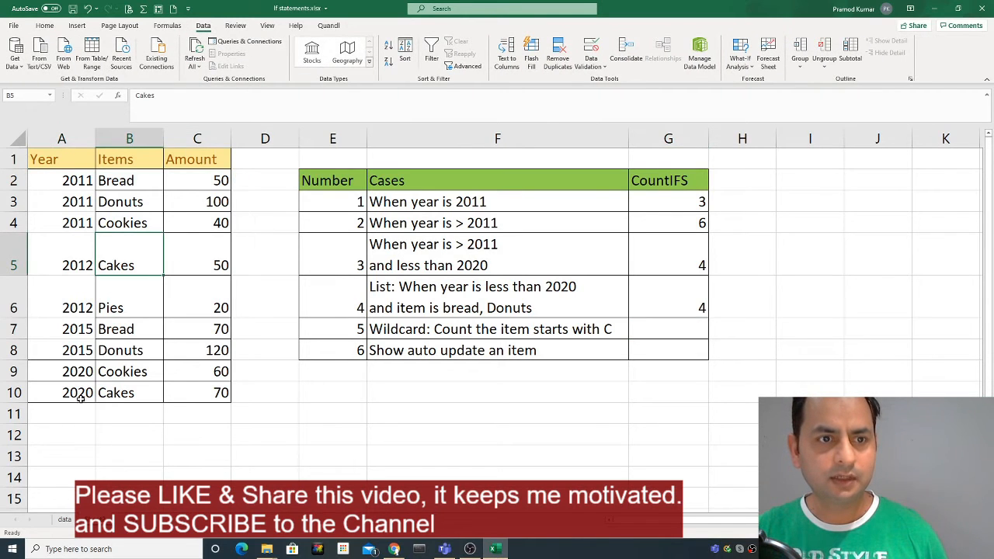
{"action": "left_click_drag", "start_coordinate": [80, 346], "coordinate": [68, 191]}
{"action": "left_click", "coordinate": [100, 326]}
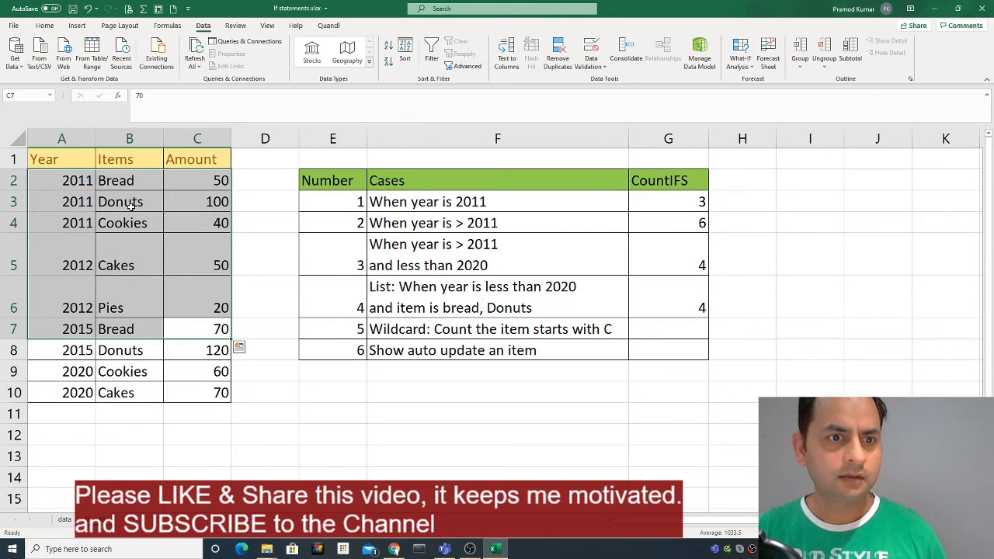
{"action": "left_click", "coordinate": [134, 352]}
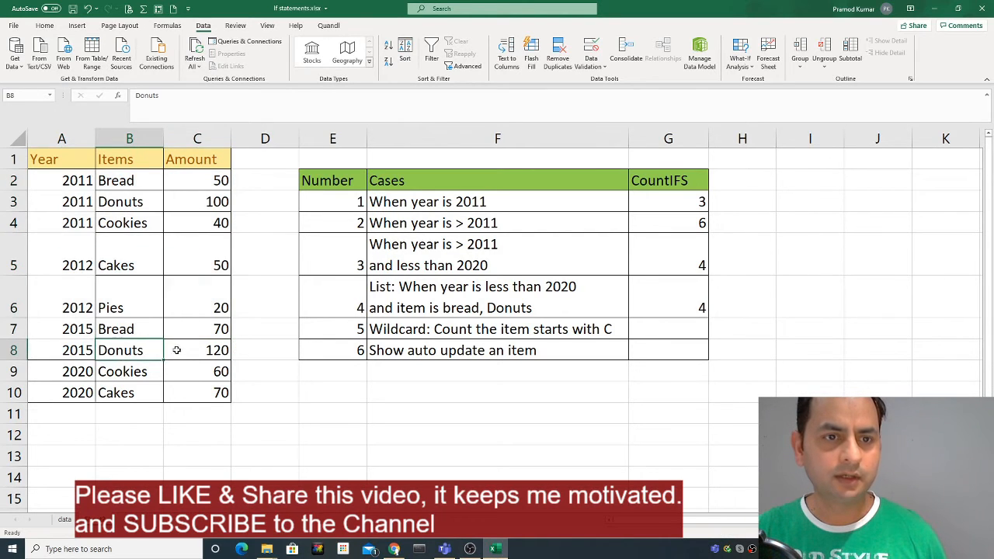
{"action": "left_click_drag", "start_coordinate": [176, 350], "coordinate": [54, 180]}
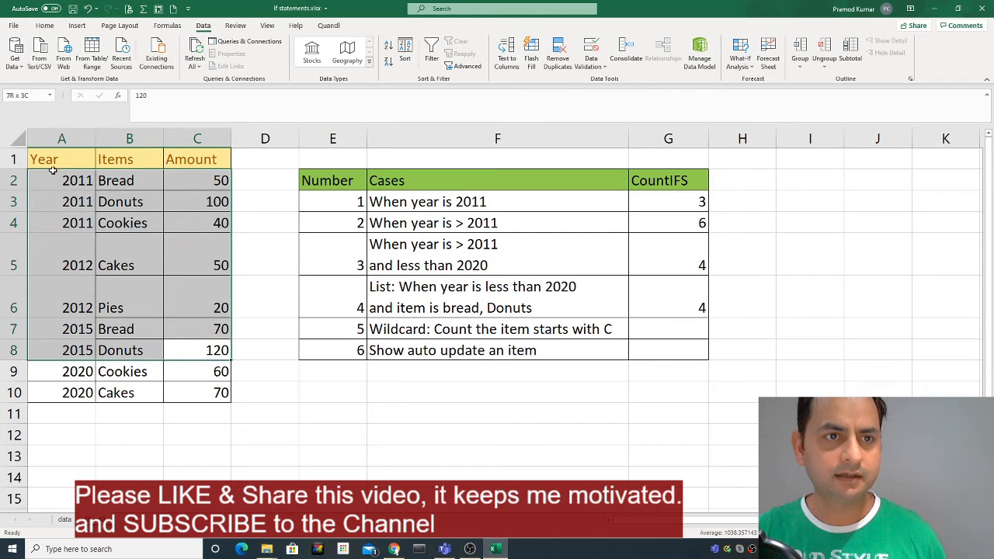
{"action": "double_click", "coordinate": [671, 296]}
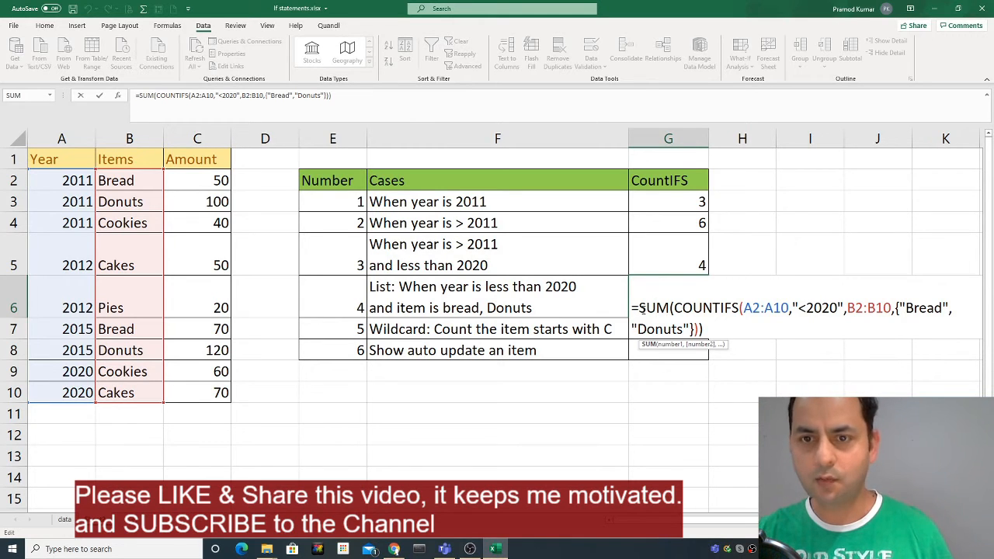
{"action": "key", "text": "Escape"}
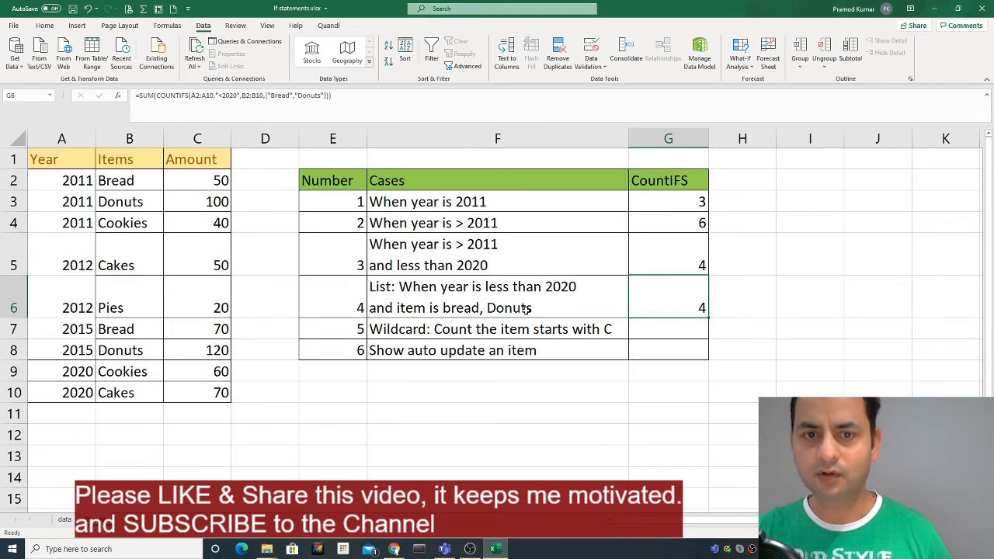
Enter =countifs(B2:B10,"C*") in G7 to count the items starting with C.
{"action": "left_click", "coordinate": [681, 329]}
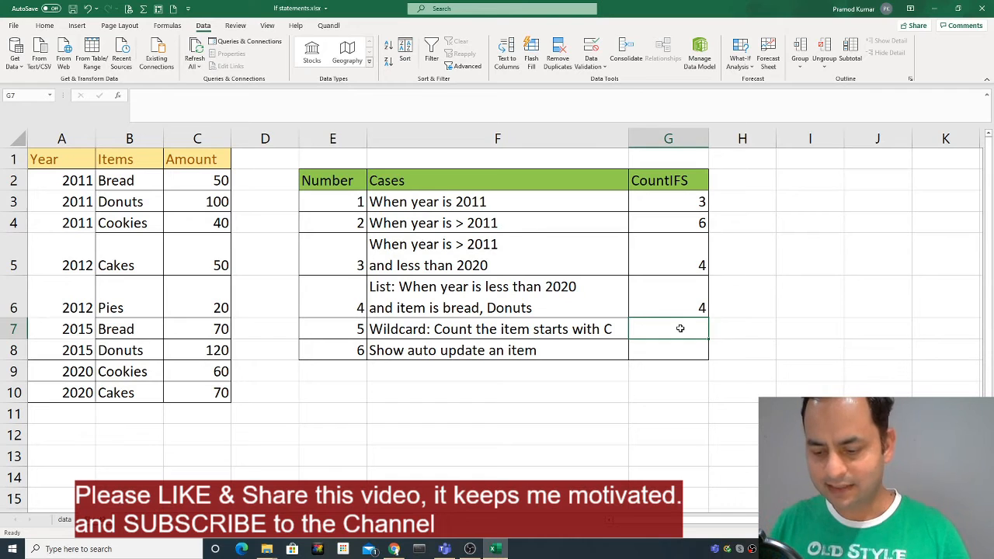
{"action": "type", "text": "="}
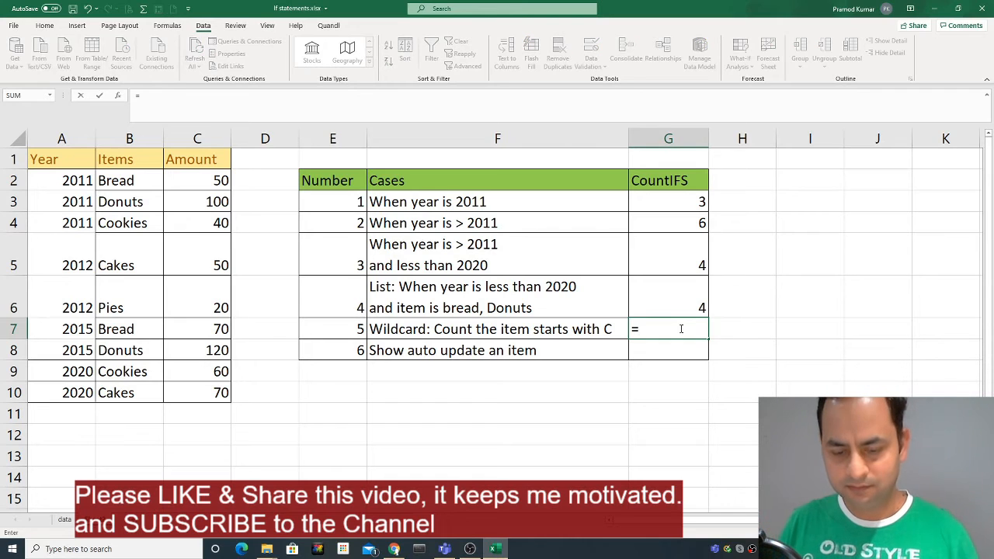
{"action": "type", "text": "count"}
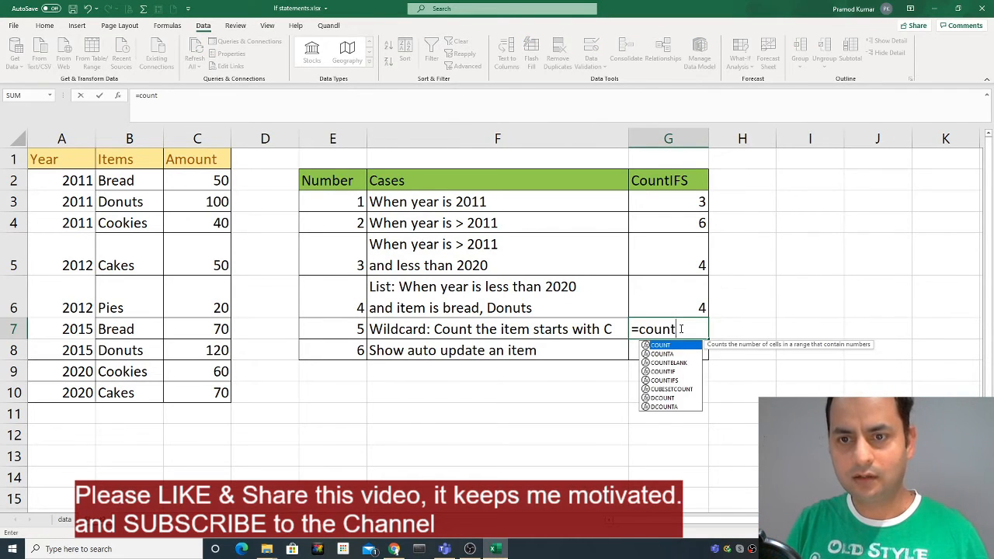
{"action": "type", "text": "ifs("}
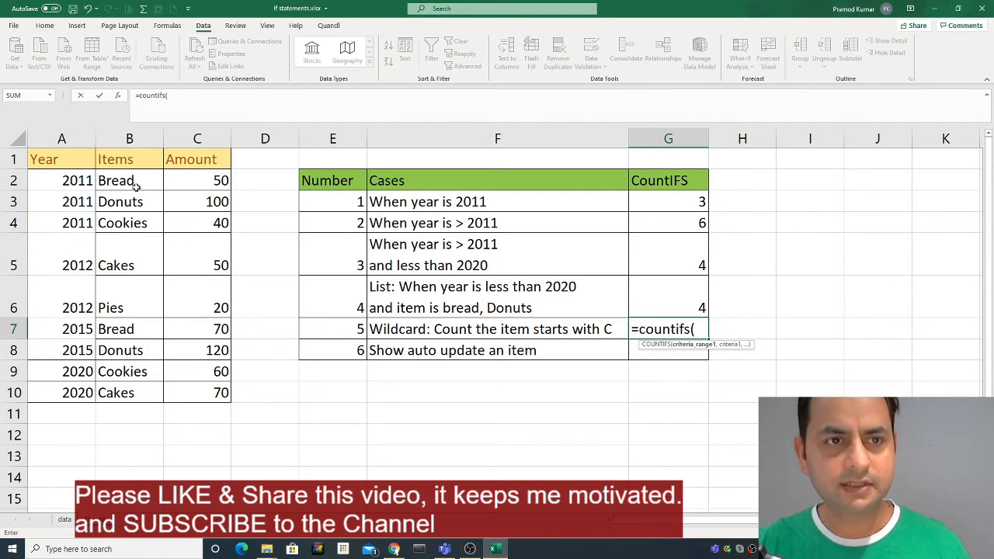
{"action": "left_click_drag", "start_coordinate": [135, 186], "coordinate": [140, 388]}
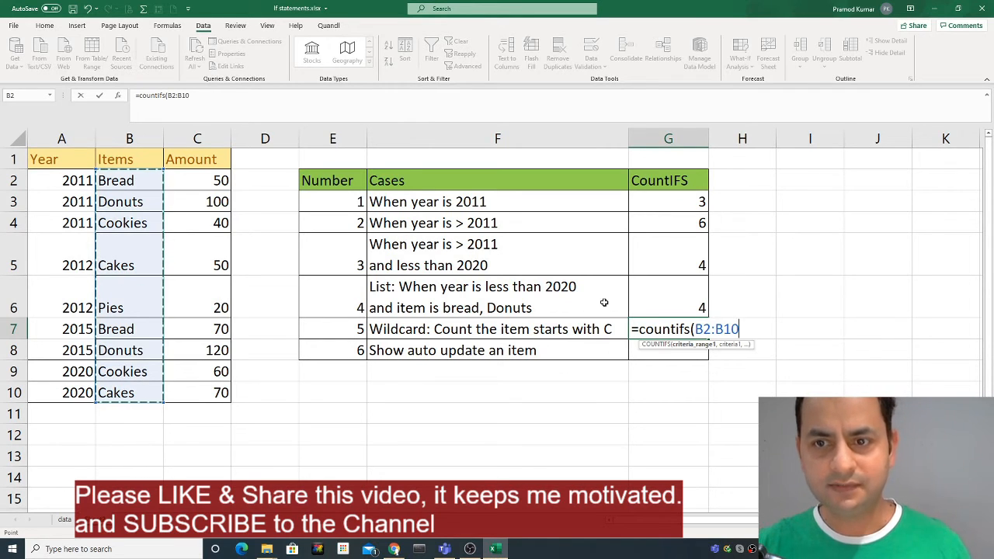
{"action": "type", "text": ","}
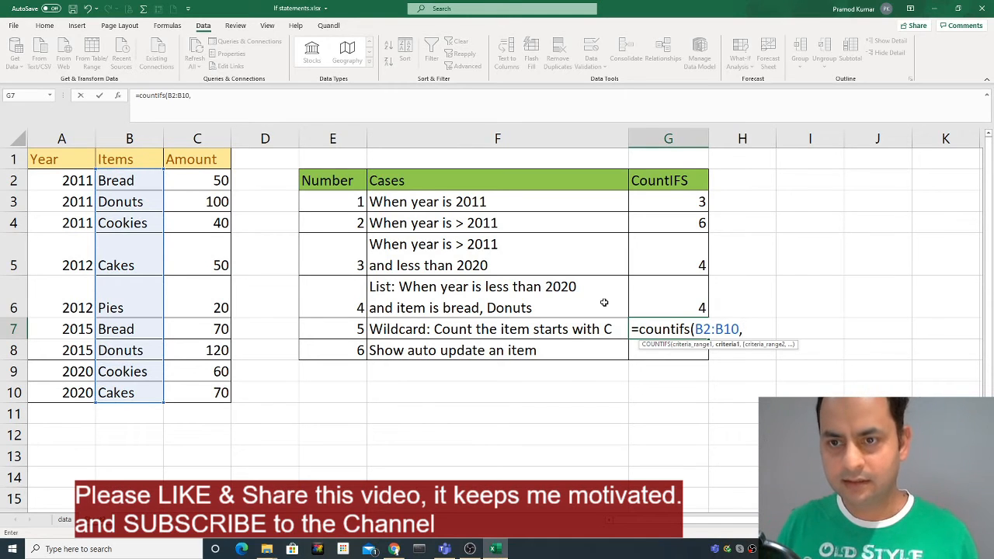
{"action": "type", "text": "\"C"}
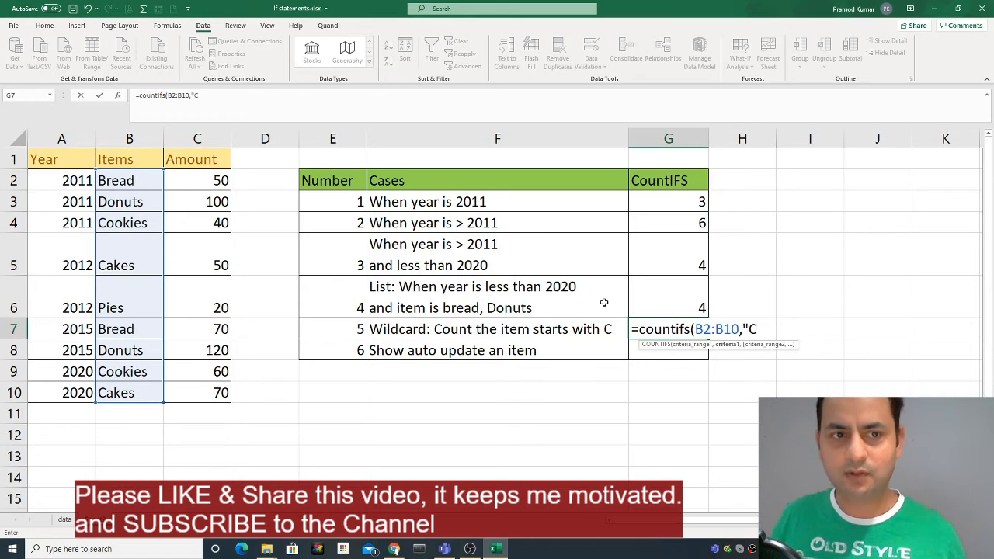
{"action": "type", "text": "*"}
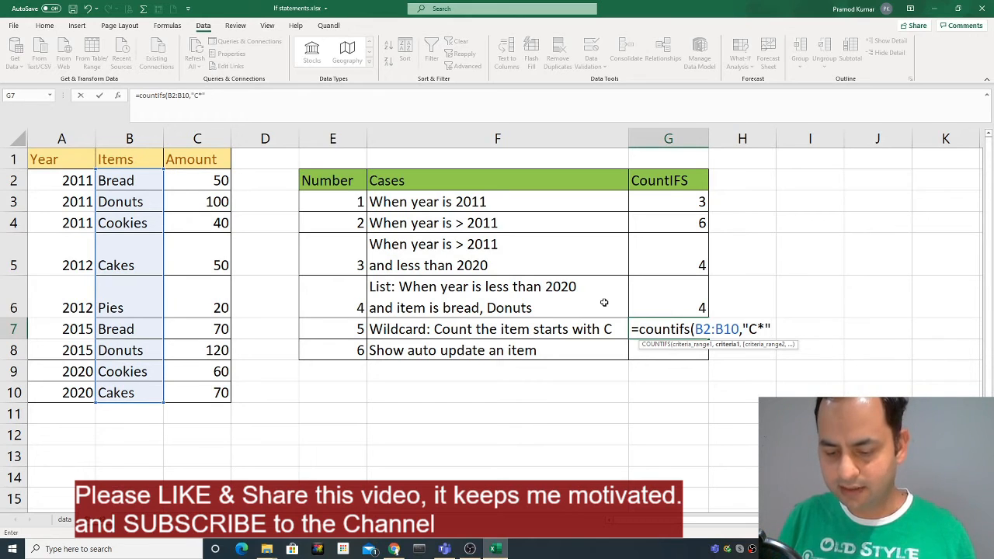
{"action": "type", "text": "\")"}
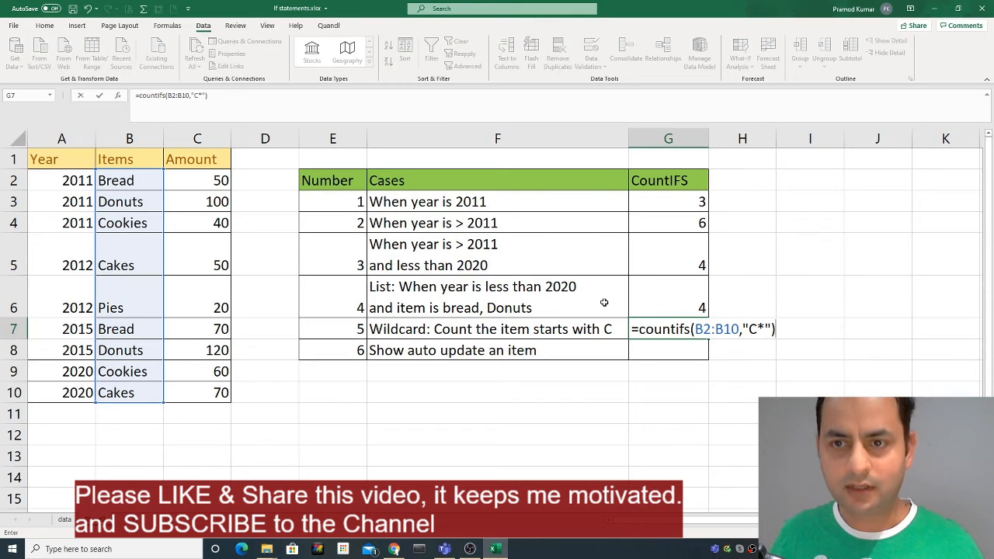
{"action": "key", "text": "Return"}
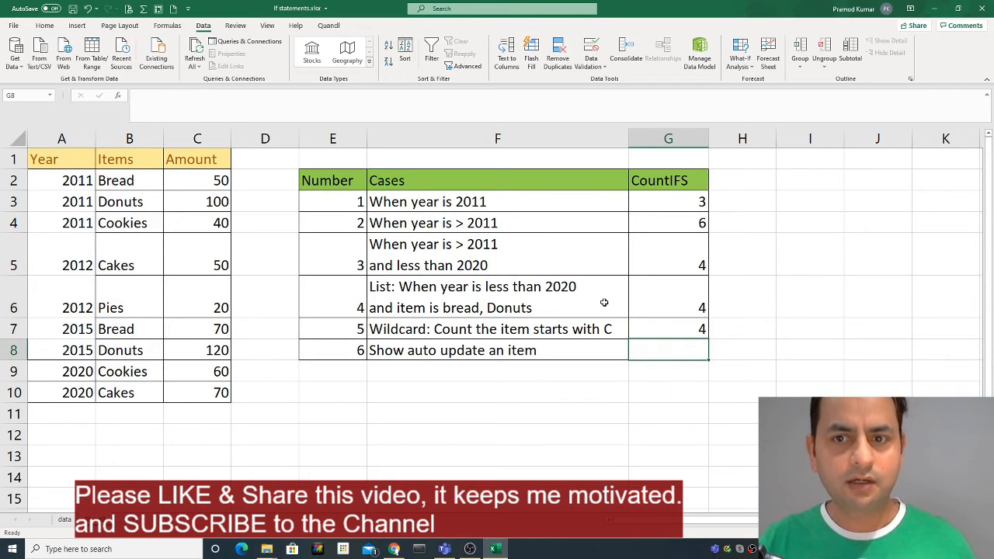
Check the wildcard count in G7 against the entries starting with C in the Items column.
{"action": "left_click", "coordinate": [655, 325]}
{"action": "left_click", "coordinate": [587, 329]}
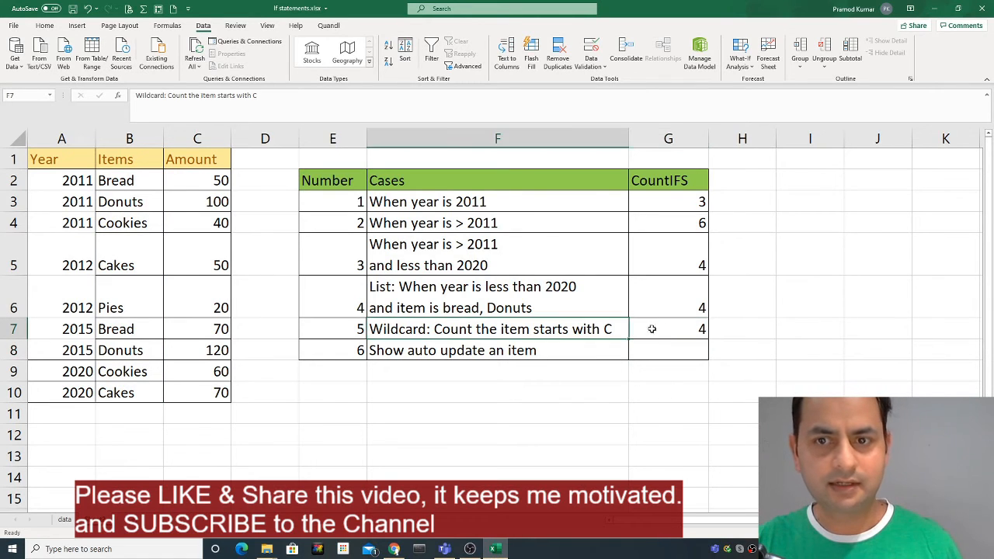
{"action": "left_click", "coordinate": [656, 328]}
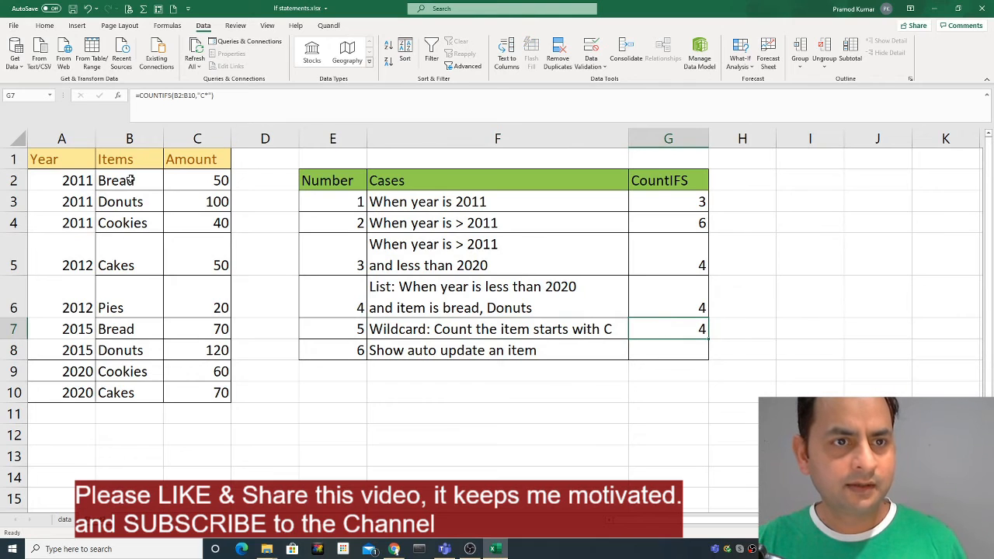
{"action": "left_click_drag", "start_coordinate": [129, 180], "coordinate": [148, 392]}
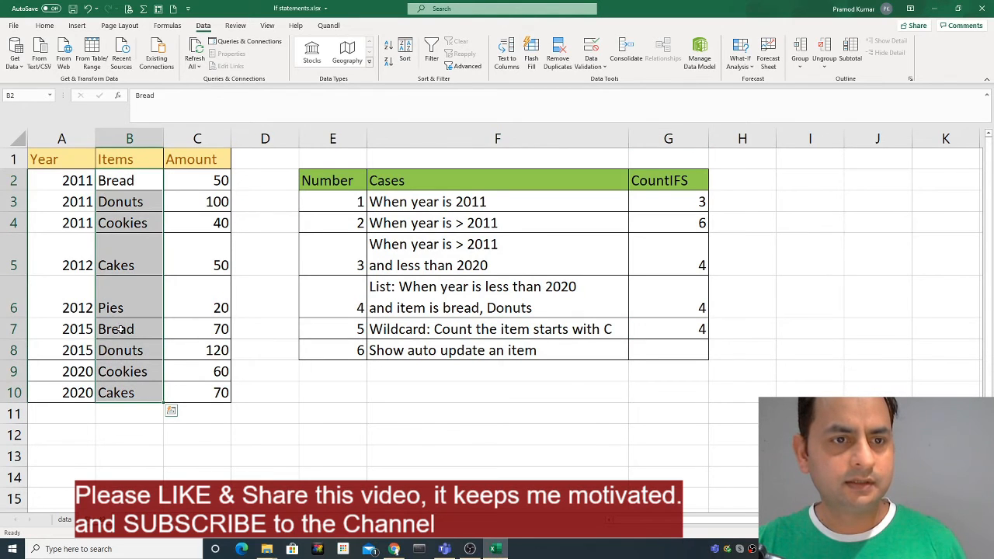
{"action": "left_click", "coordinate": [116, 393]}
{"action": "left_click", "coordinate": [116, 371]}
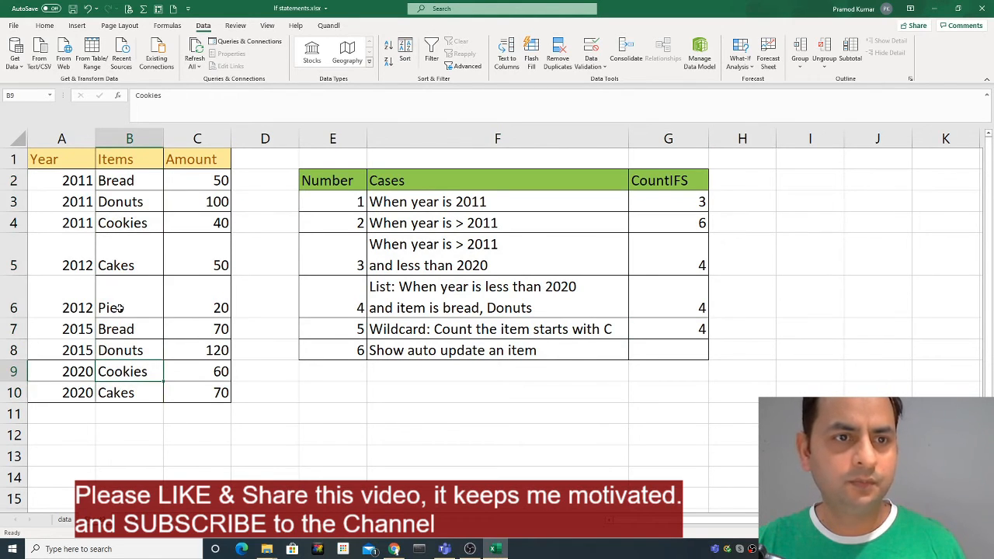
{"action": "left_click", "coordinate": [123, 261]}
{"action": "left_click", "coordinate": [125, 224]}
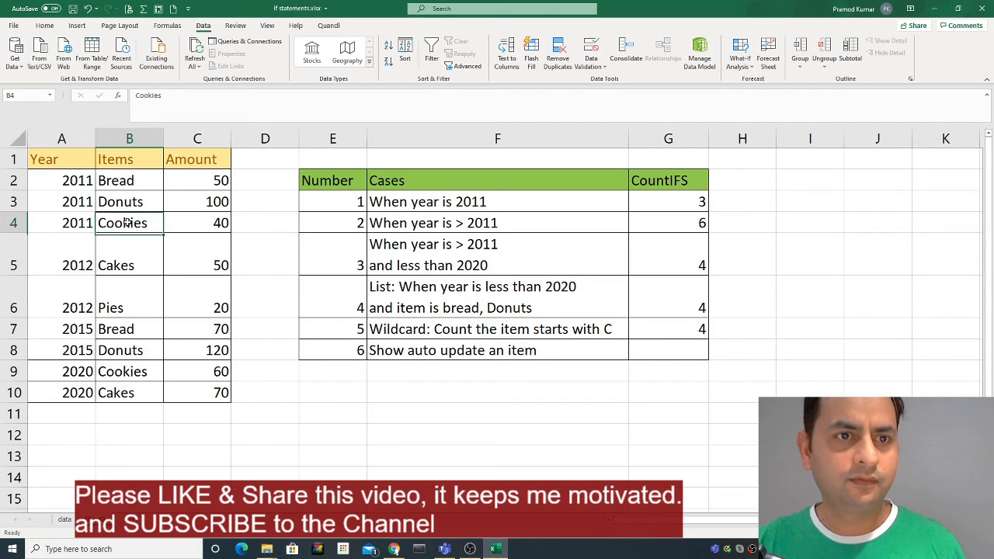
{"action": "left_click", "coordinate": [130, 303]}
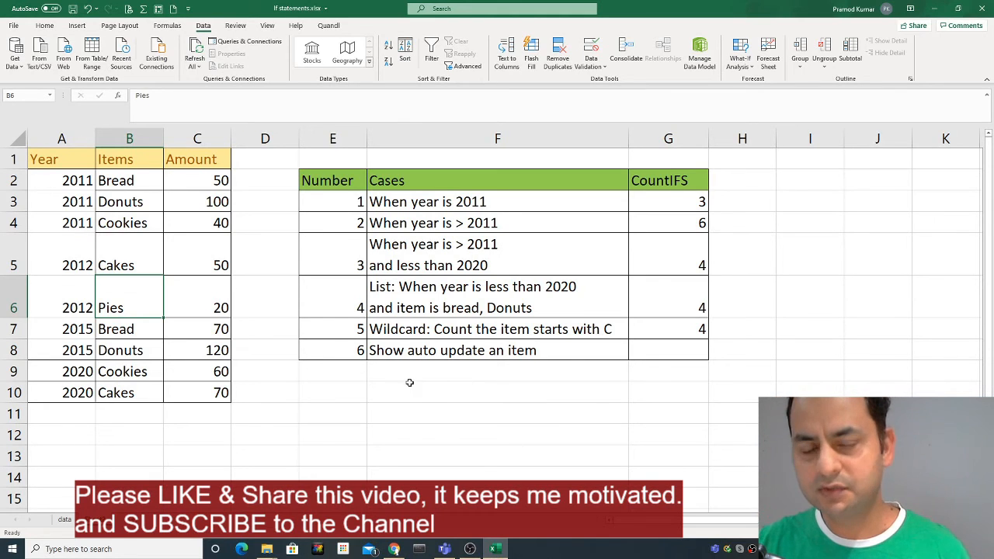
Format the data range A1:C10 as a table with headers, using a blue style from the Light group.
{"action": "left_click_drag", "start_coordinate": [355, 350], "coordinate": [513, 349]}
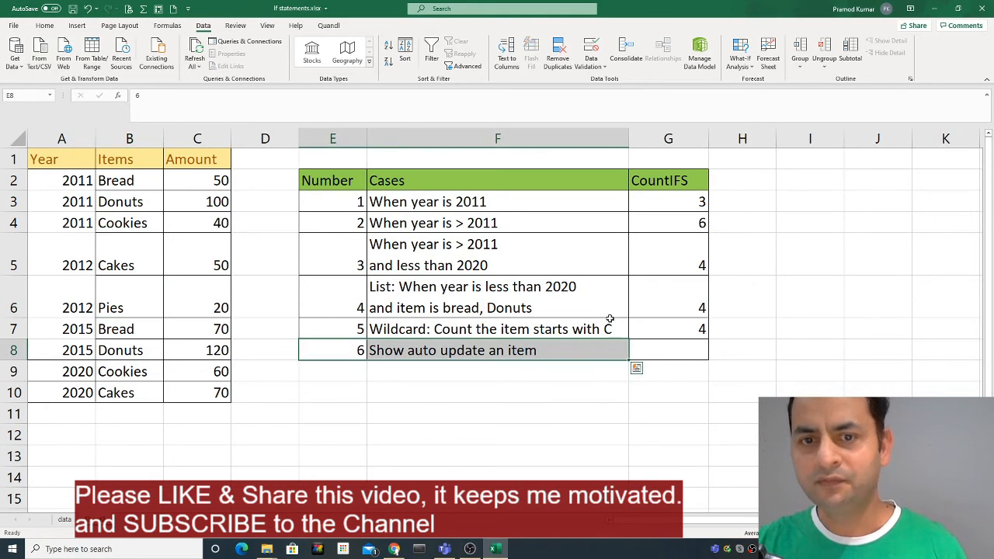
{"action": "left_click_drag", "start_coordinate": [67, 412], "coordinate": [194, 414]}
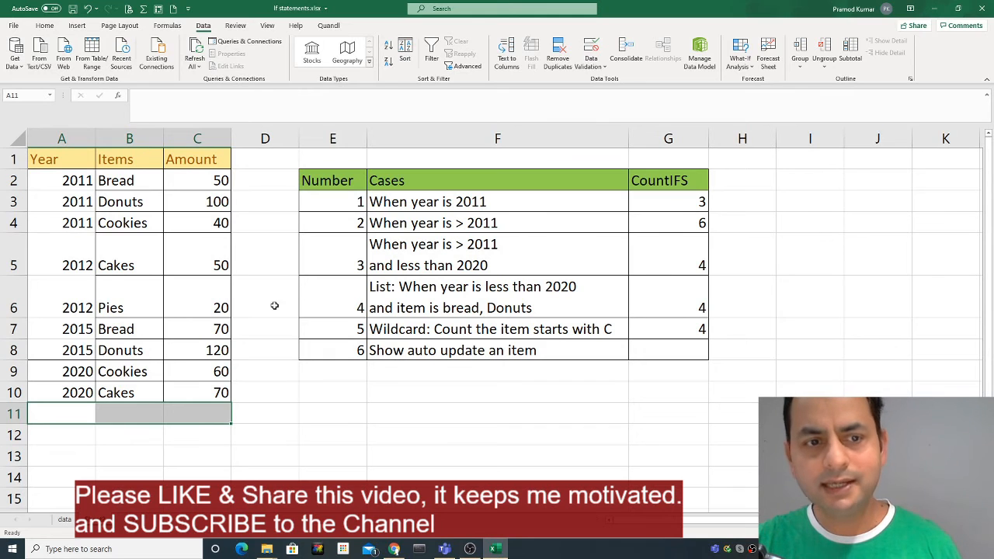
{"action": "left_click", "coordinate": [133, 281]}
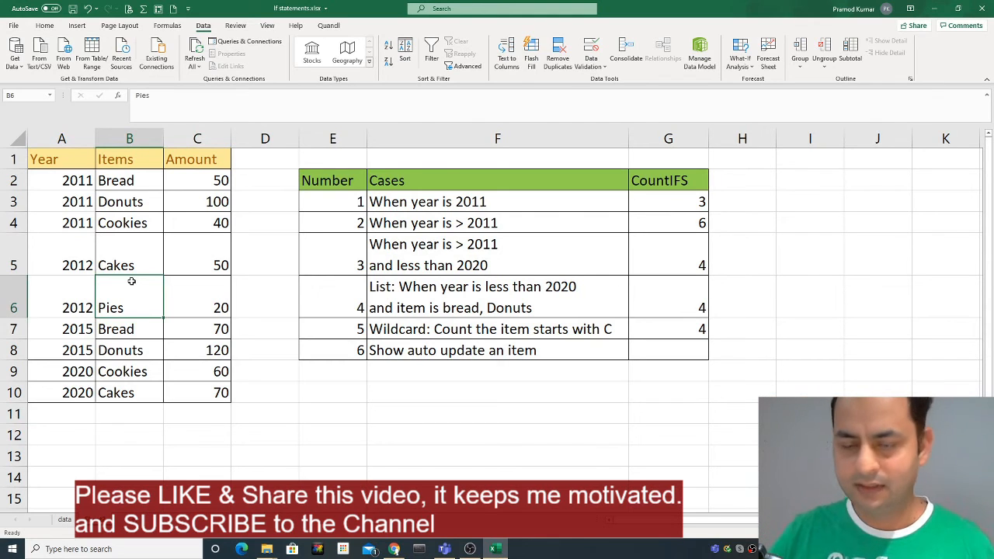
{"action": "left_click_drag", "start_coordinate": [53, 160], "coordinate": [204, 392]}
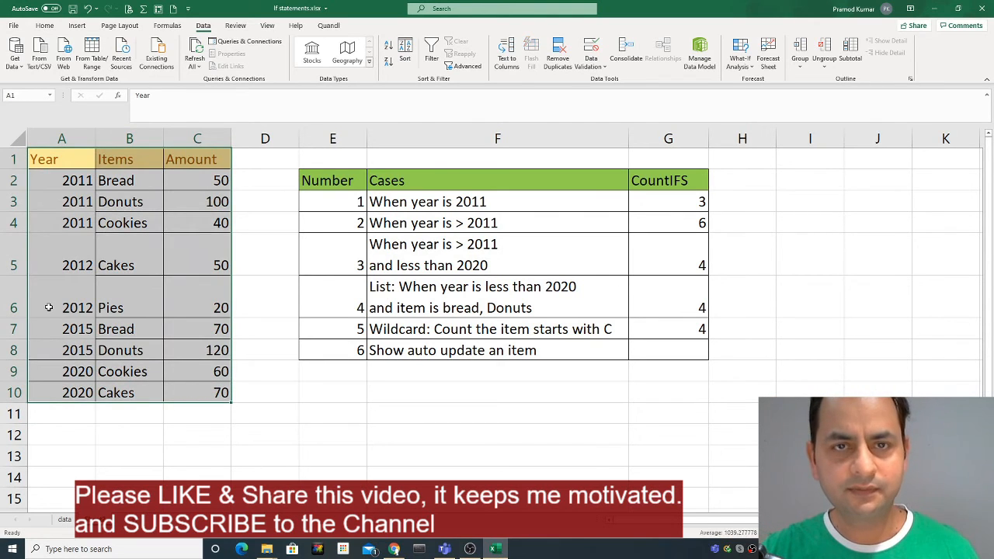
{"action": "left_click", "coordinate": [47, 26]}
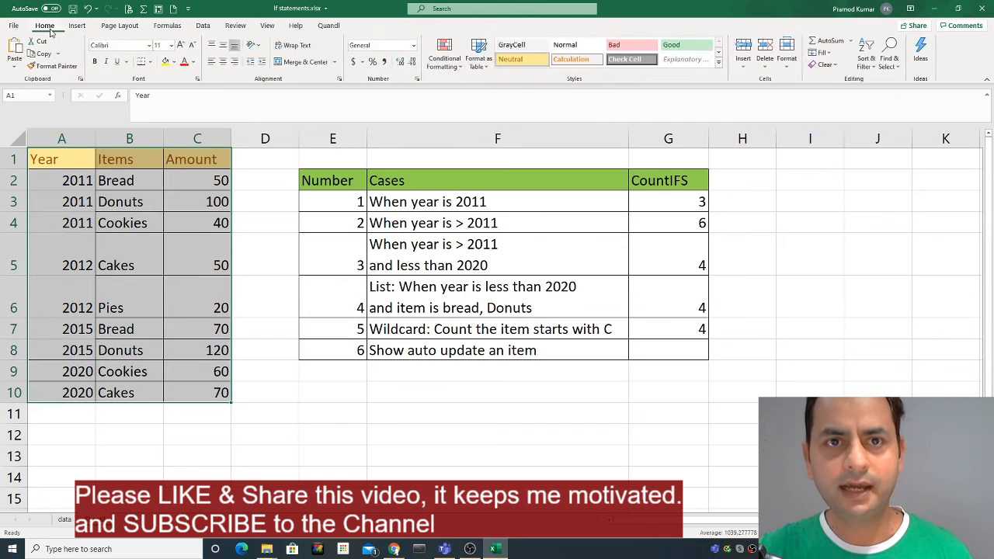
{"action": "left_click", "coordinate": [479, 61]}
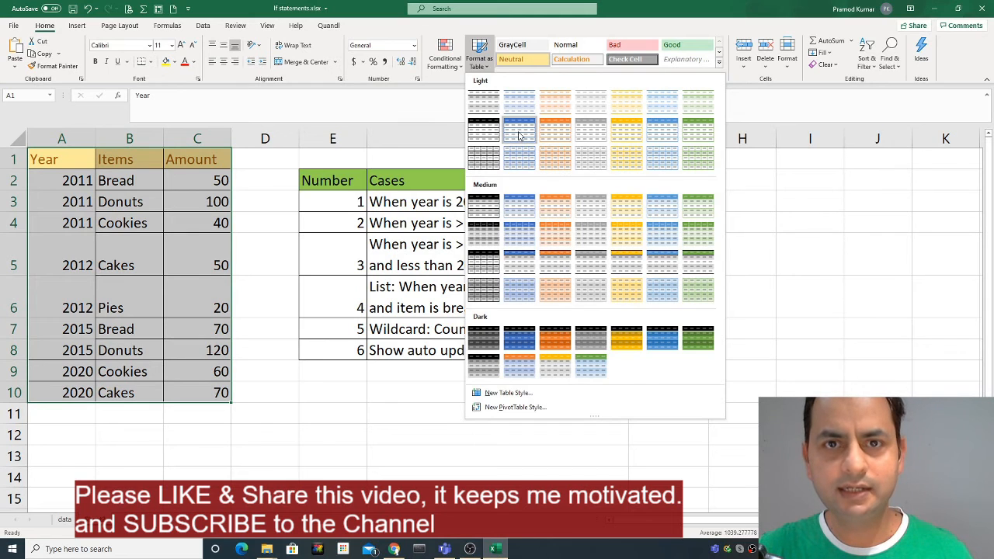
{"action": "left_click", "coordinate": [518, 130]}
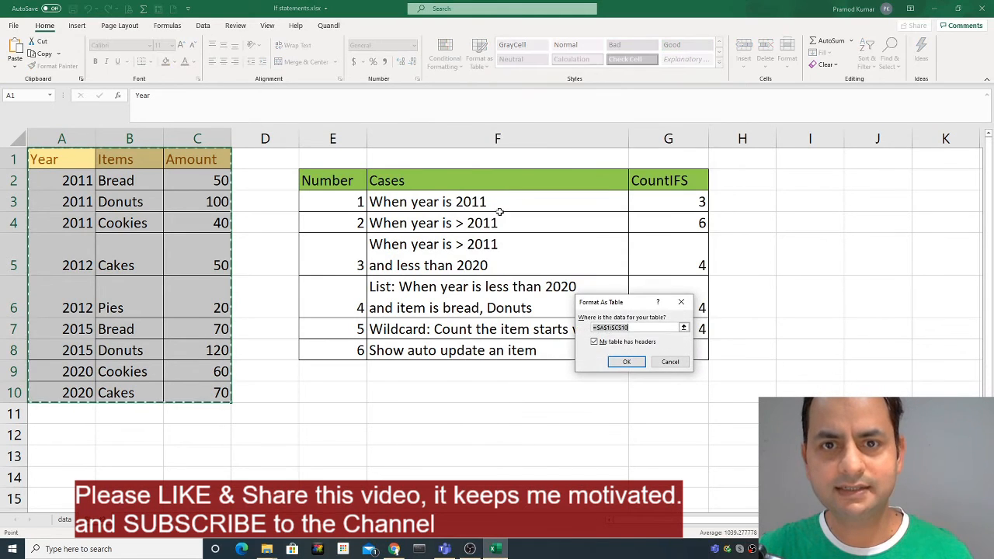
{"action": "left_click", "coordinate": [626, 362]}
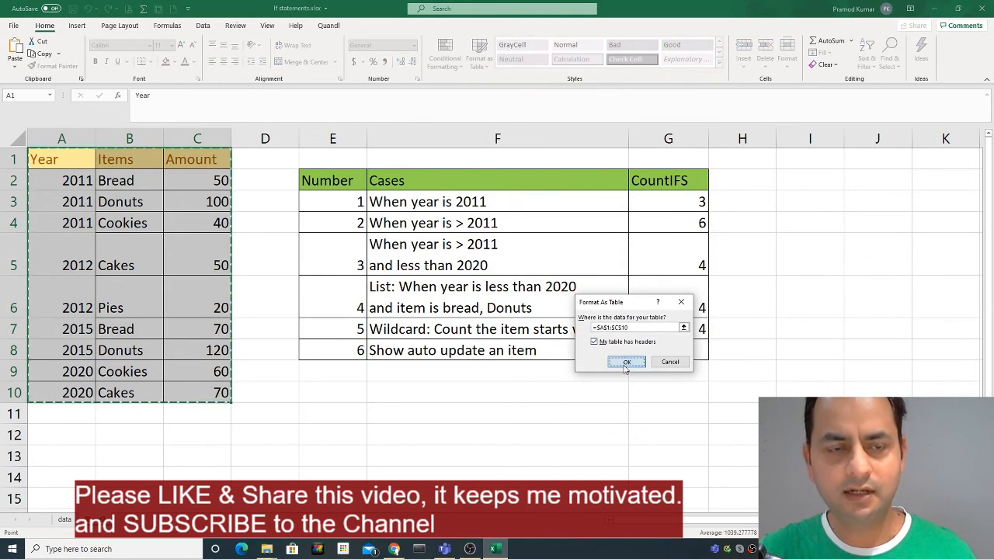
{"action": "left_click", "coordinate": [154, 271]}
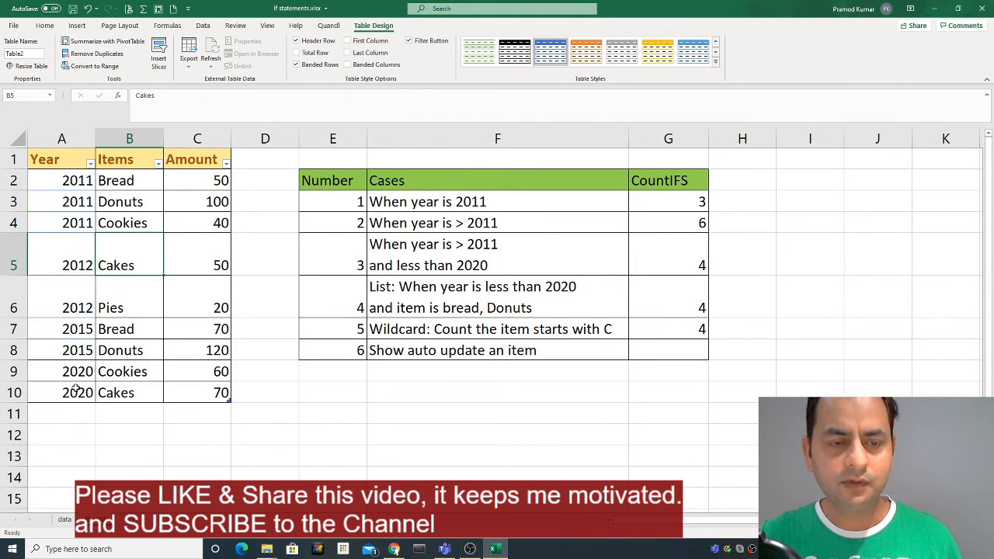
Extend the data table with a new row by entering the year 2020 in A11.
{"action": "left_click", "coordinate": [80, 415]}
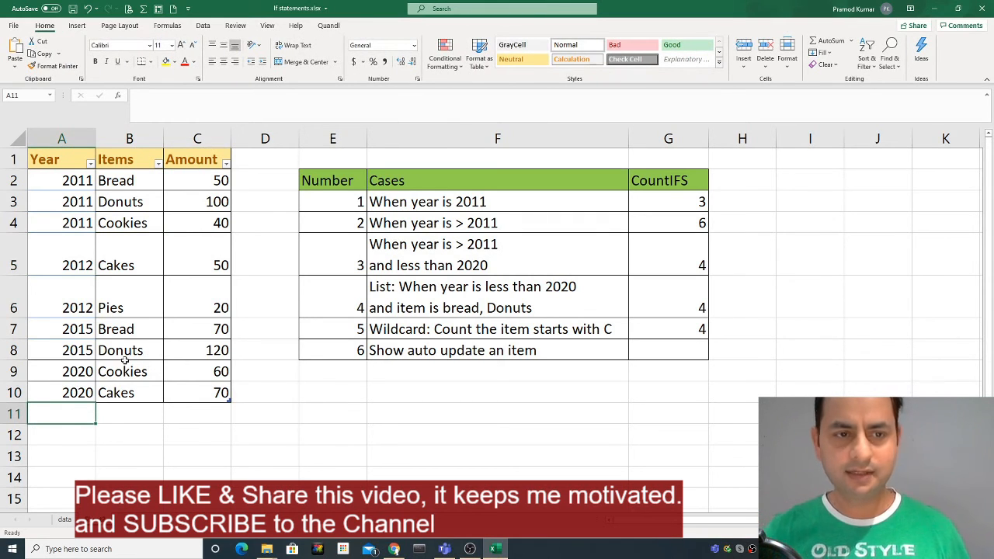
{"action": "type", "text": "2020"}
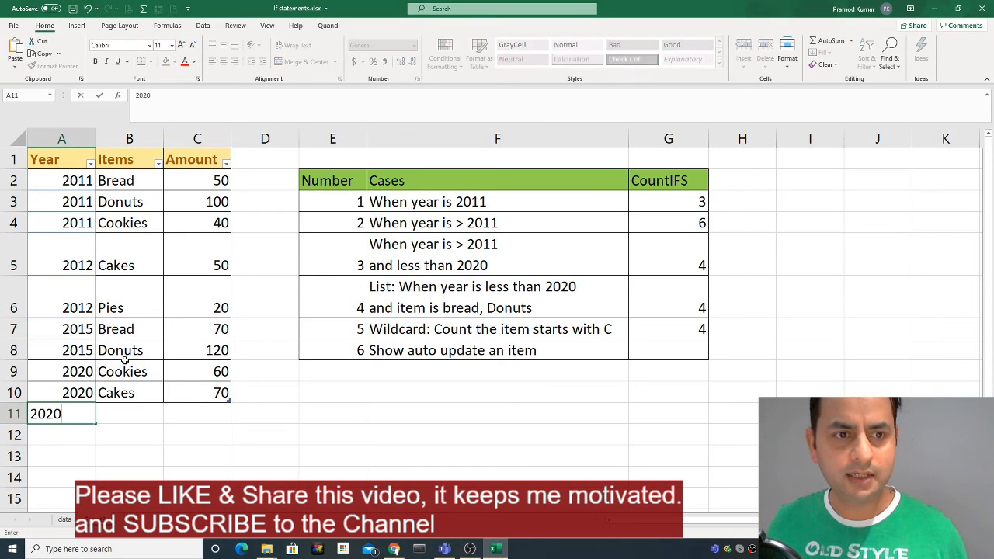
{"action": "key", "text": "Up"}
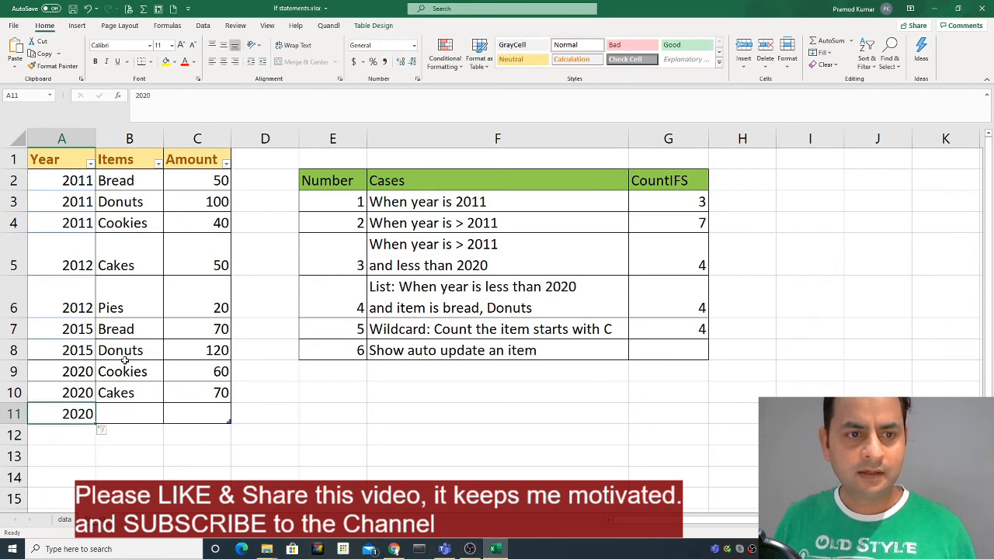
{"action": "key", "text": "Right"}
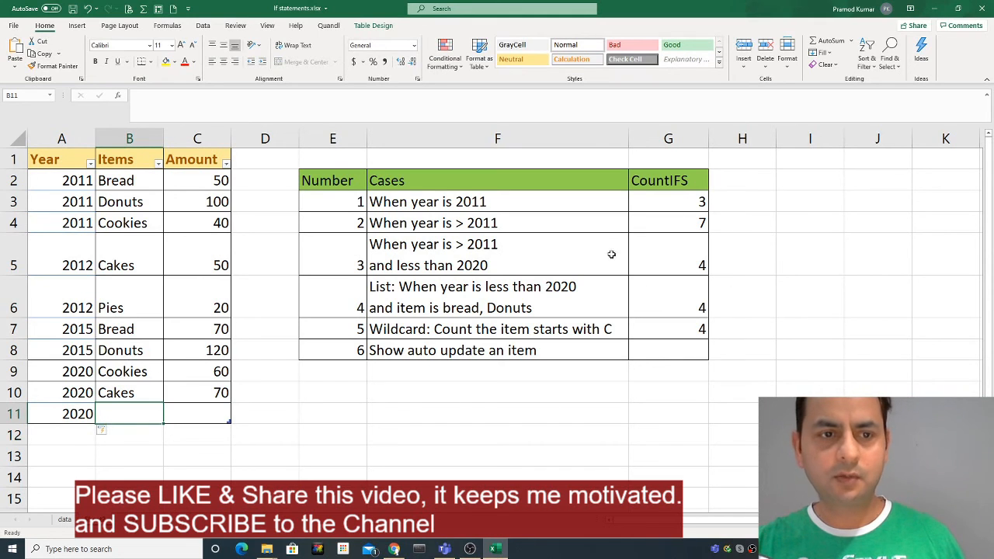
{"action": "type", "text": "B"}
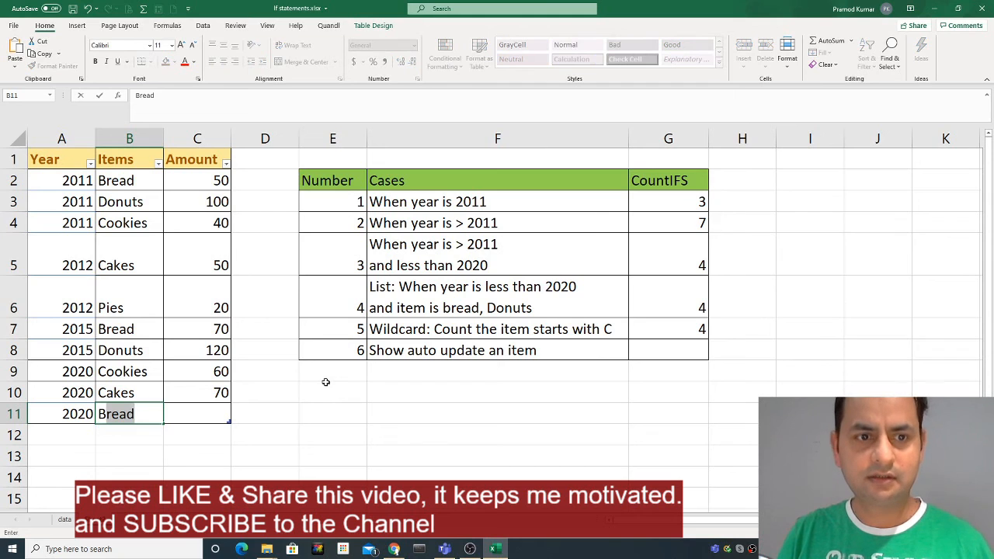
{"action": "key", "text": "BackSpace"}
{"action": "key", "text": "BackSpace"}
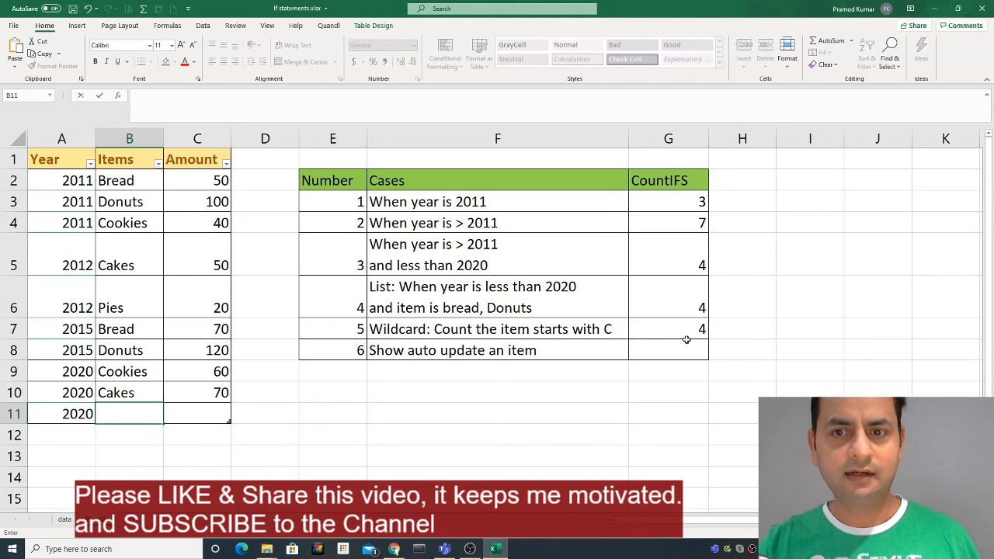
Enter Chocolate as the item for the new 2020 row in B11.
{"action": "left_click", "coordinate": [137, 412]}
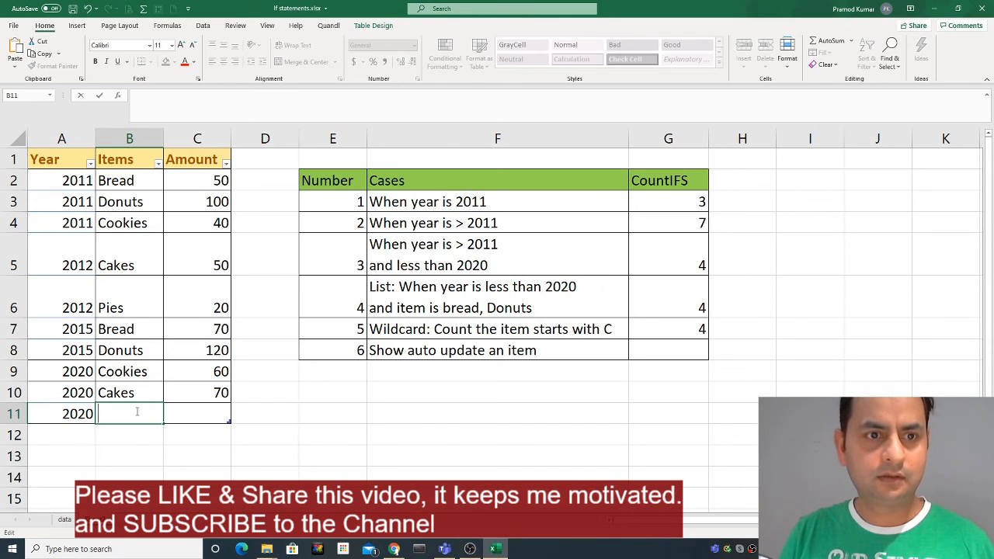
{"action": "type", "text": "C"}
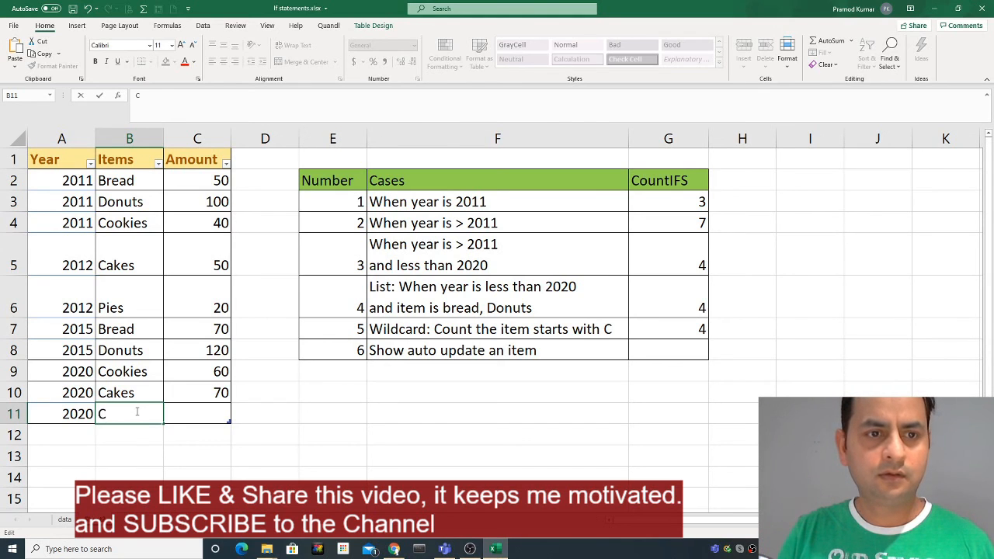
{"action": "type", "text": "ookies"}
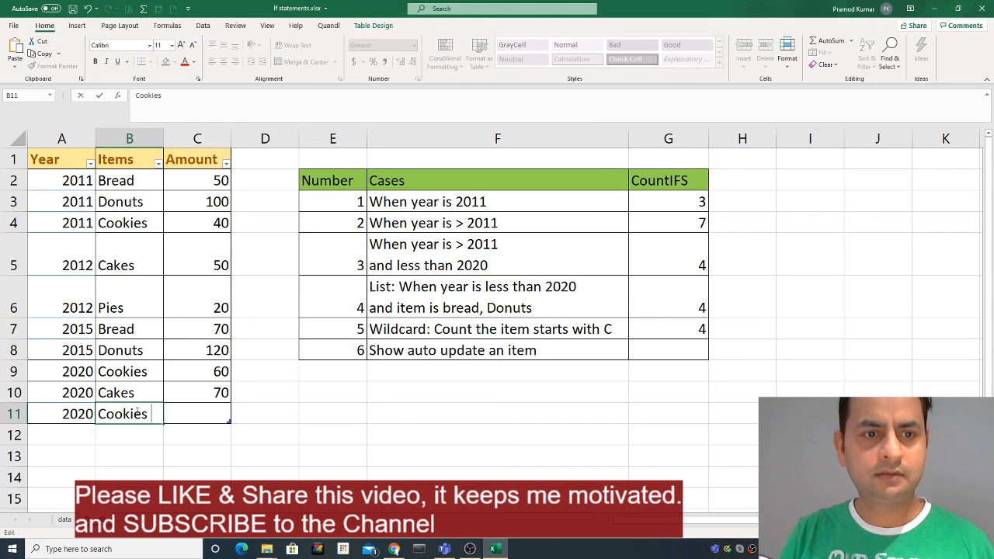
{"action": "type", "text": " cho"}
{"action": "key", "text": "BackSpace"}
{"action": "key", "text": "BackSpace"}
{"action": "key", "text": "BackSpace"}
{"action": "key", "text": "BackSpace"}
{"action": "key", "text": "BackSpace"}
{"action": "key", "text": "BackSpace"}
{"action": "key", "text": "BackSpace"}
{"action": "key", "text": "BackSpace"}
{"action": "key", "text": "BackSpace"}
{"action": "key", "text": "BackSpace"}
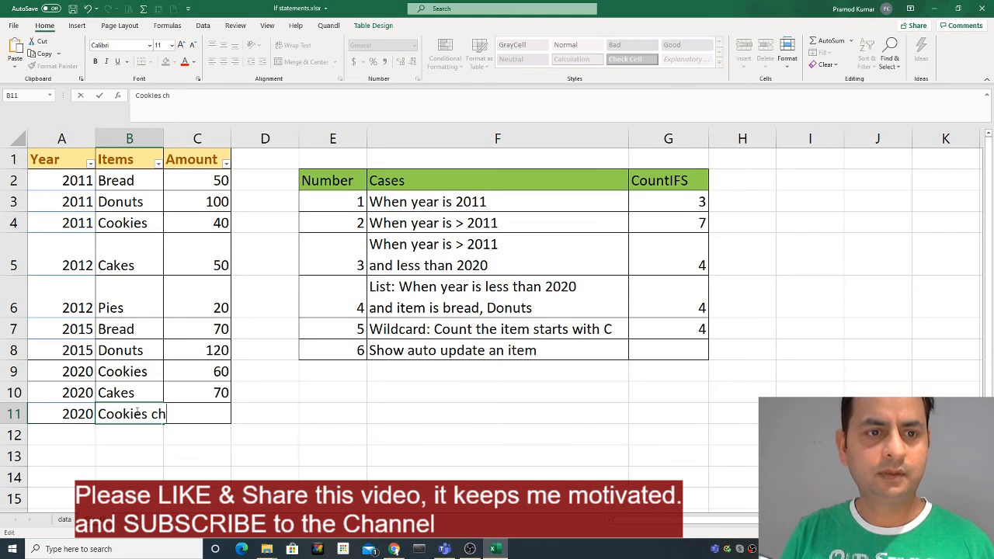
{"action": "type", "text": "hoc"}
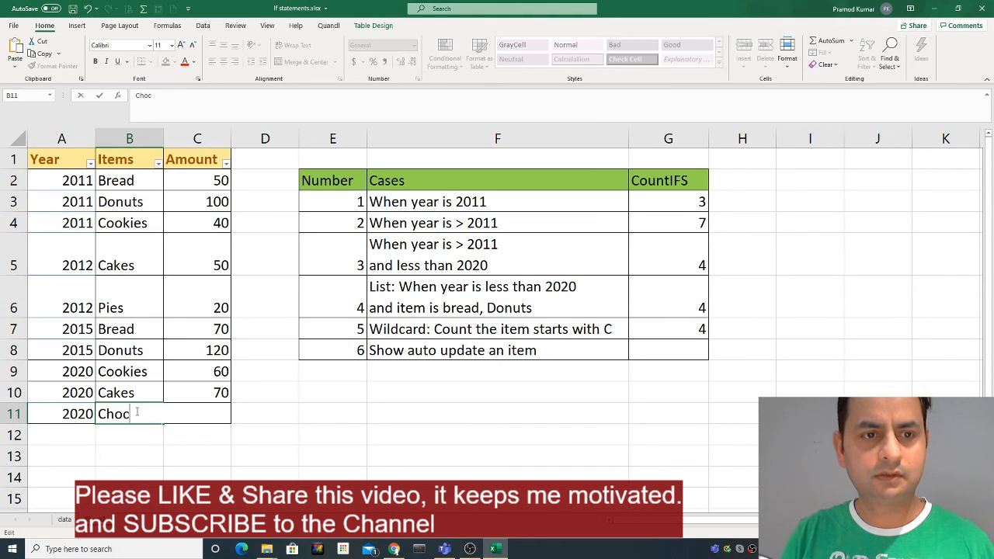
{"action": "type", "text": "lat"}
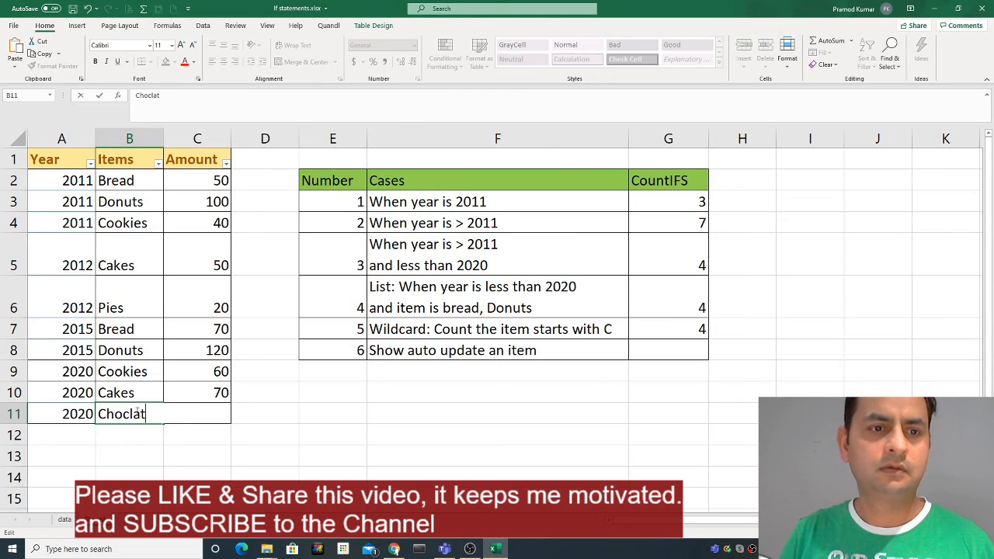
{"action": "key", "text": "BackSpace"}
{"action": "key", "text": "BackSpace"}
{"action": "key", "text": "BackSpace"}
{"action": "type", "text": "olate"}
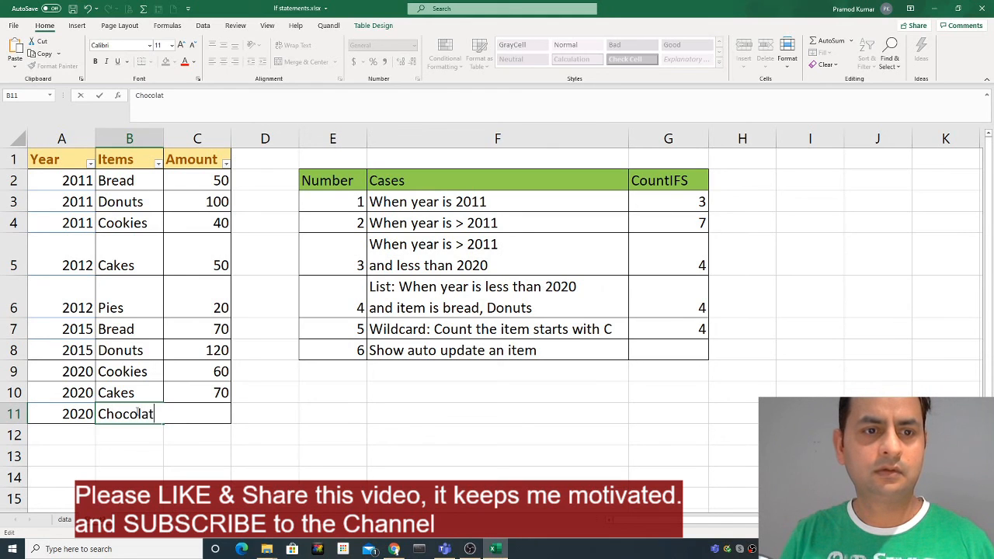
{"action": "key", "text": "Return"}
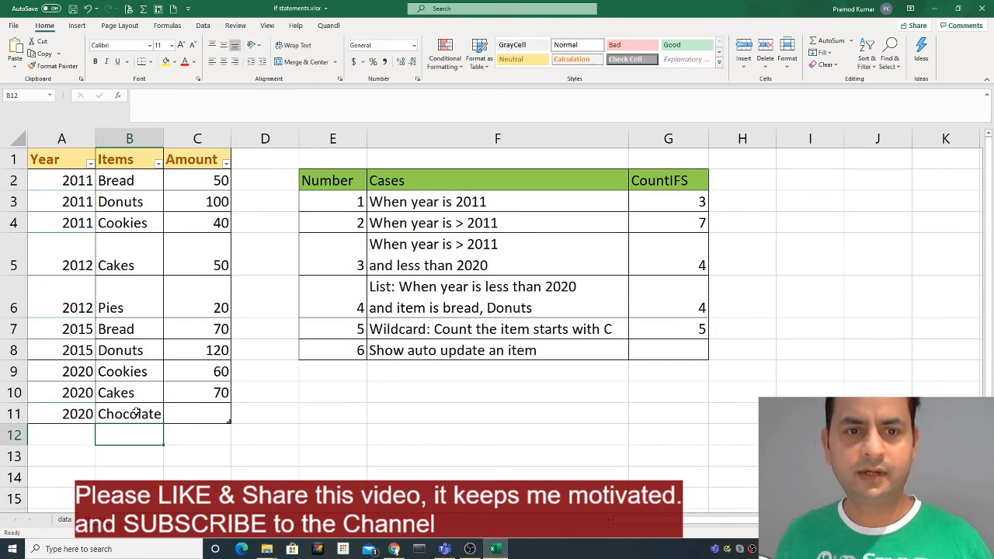
Enter 60 as the amount for the Chocolate row in C11.
{"action": "left_click", "coordinate": [136, 414]}
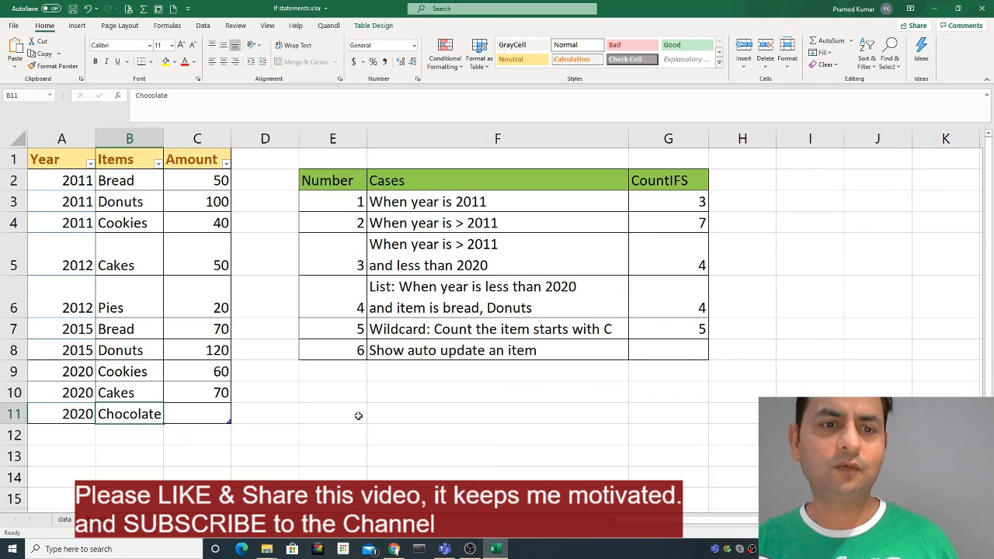
{"action": "left_click", "coordinate": [195, 417]}
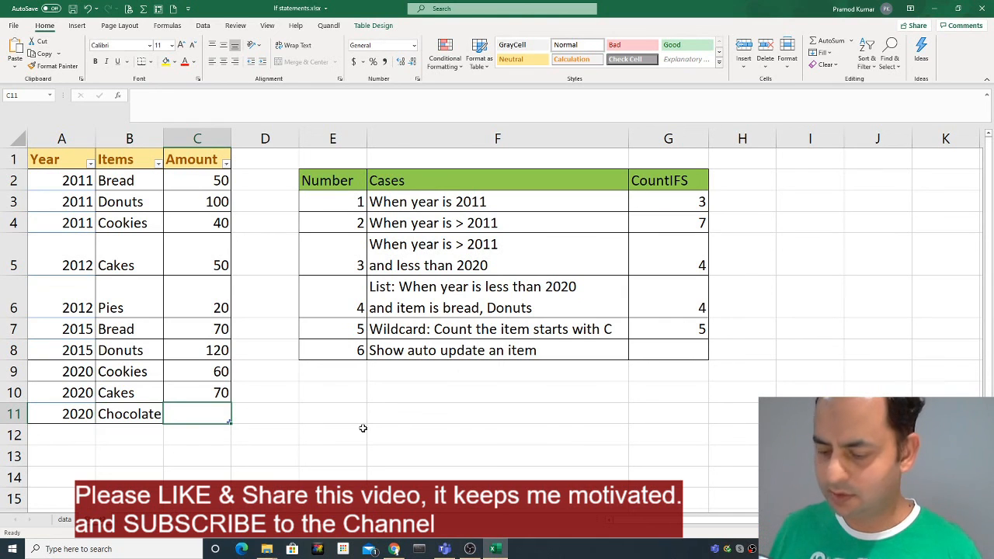
{"action": "type", "text": "60"}
{"action": "key", "text": "Return"}
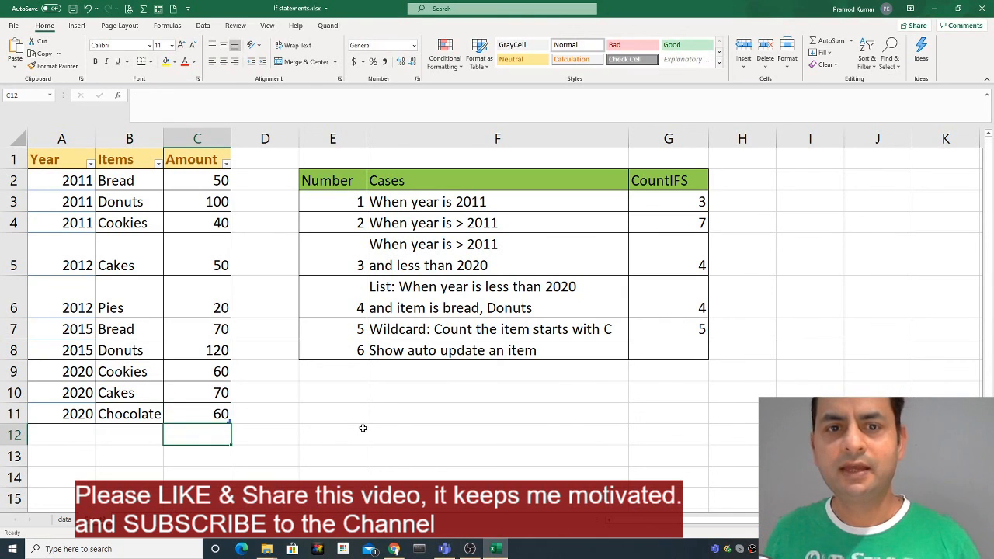
Go up the CountIFS column to G3 and examine the data range used in the case 1 formula.
{"action": "key", "text": "Up"}
{"action": "key", "text": "Up"}
{"action": "key", "text": "Up"}
{"action": "key", "text": "Right"}
{"action": "key", "text": "Right"}
{"action": "key", "text": "Right"}
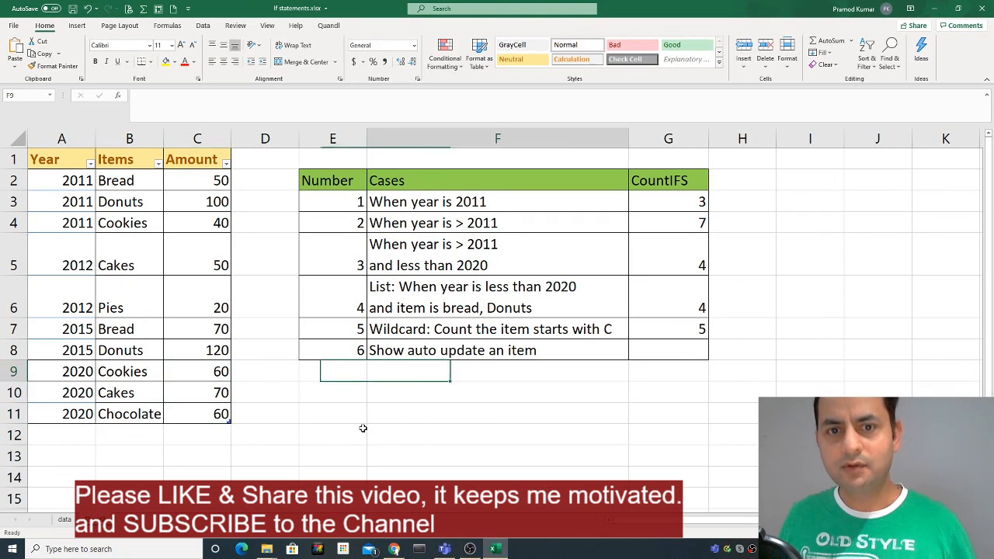
{"action": "key", "text": "Up"}
{"action": "key", "text": "Up"}
{"action": "key", "text": "Right"}
{"action": "key", "text": "Up"}
{"action": "key", "text": "Up"}
{"action": "key", "text": "Up"}
{"action": "key", "text": "Up"}
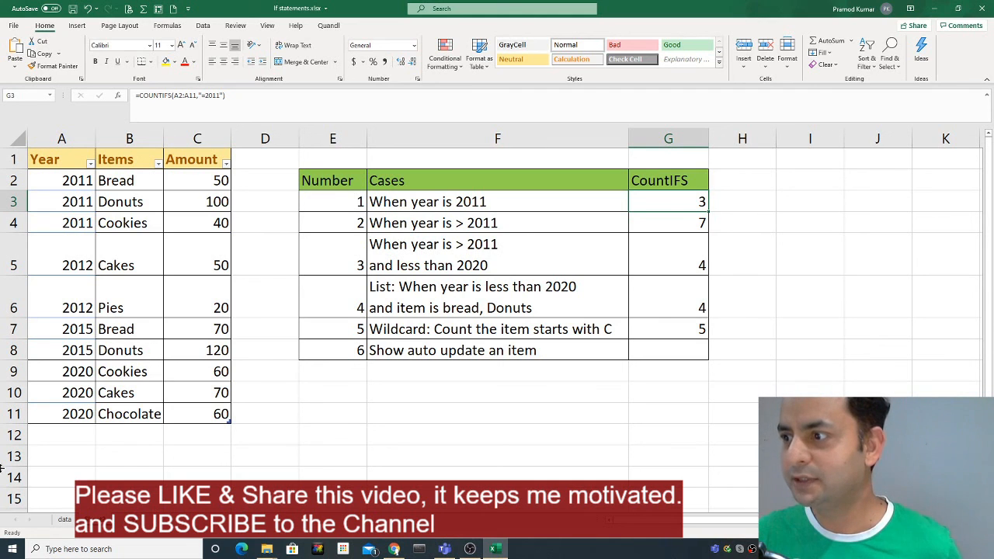
{"action": "key", "text": "alt+Tab"}
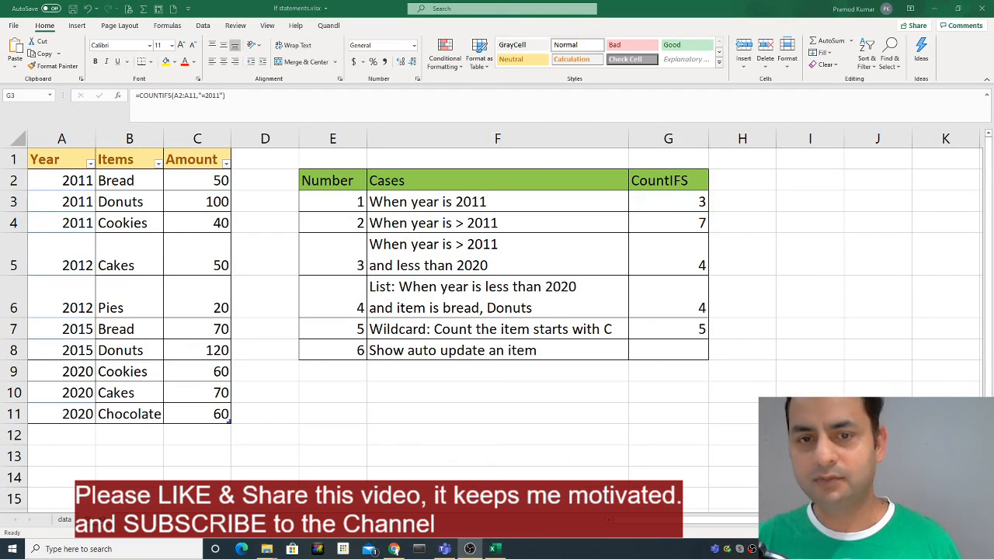